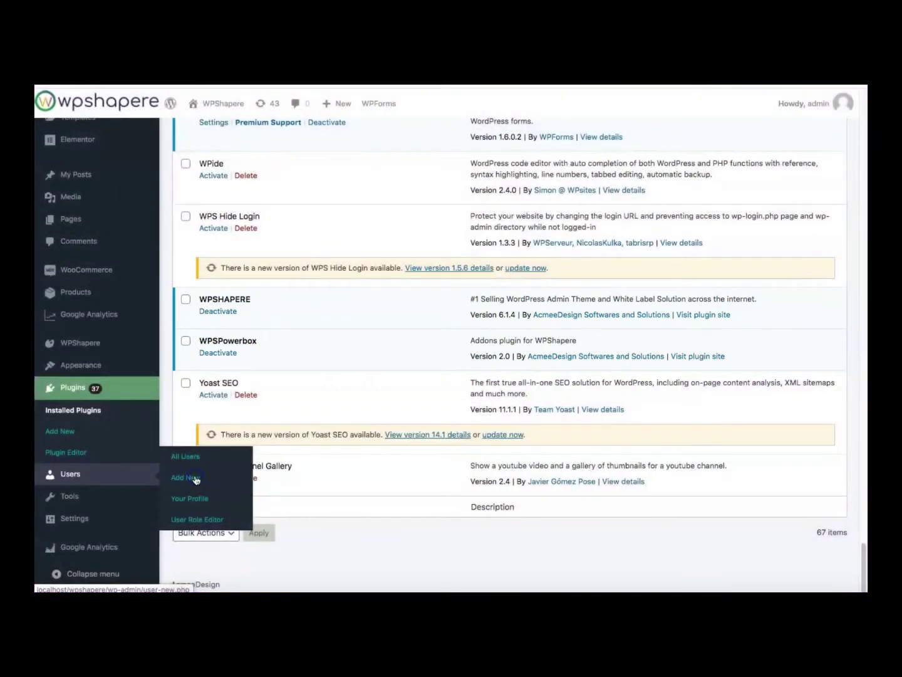
Open the Add New User page from the Users menu
click(194, 479)
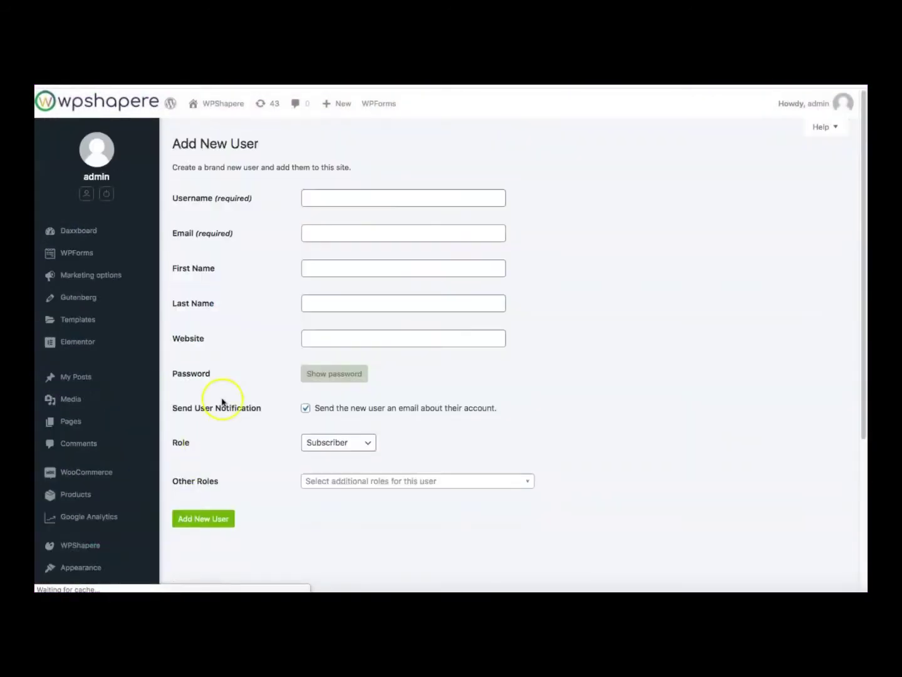
Enter username 'clientadmin' and the client's email address
click(309, 200)
text(clientadmin)
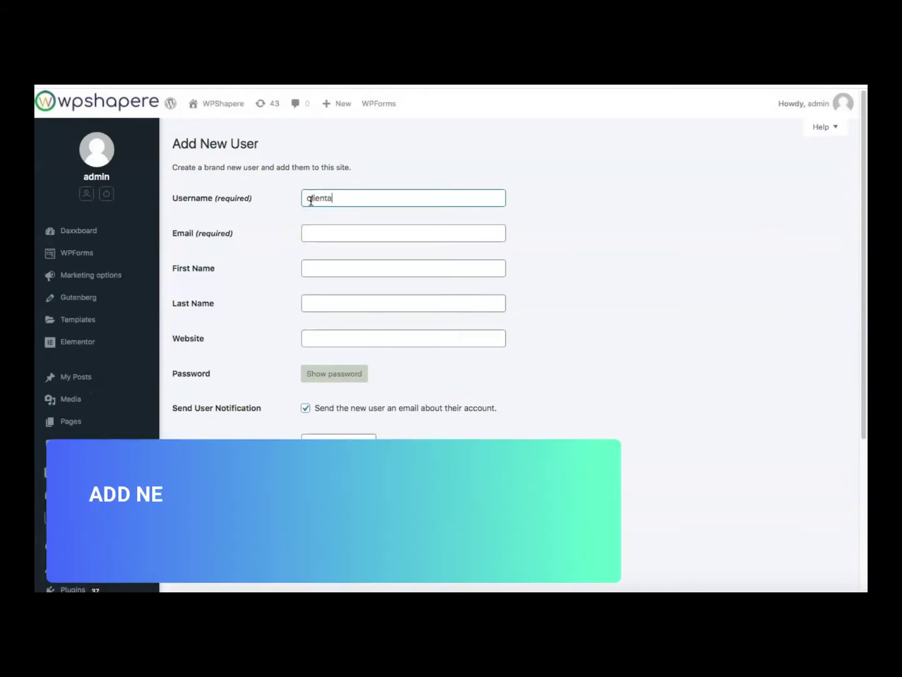
key(Tab)
text(abcd@testtest.com)
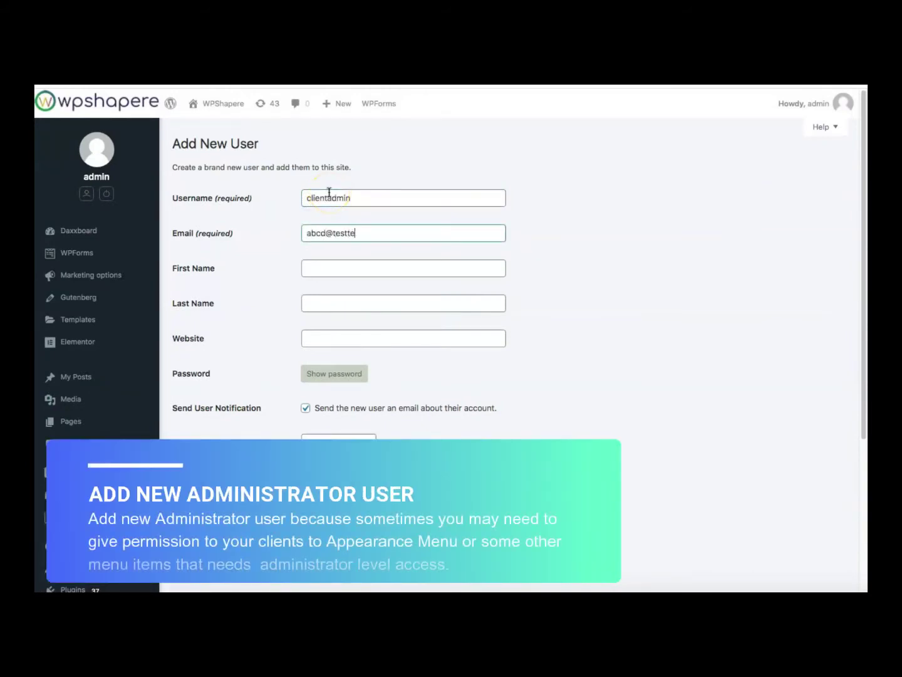
Set a simple password, confirm the weak password, skip the notification email, choose Administrator, and add the user
click(330, 373)
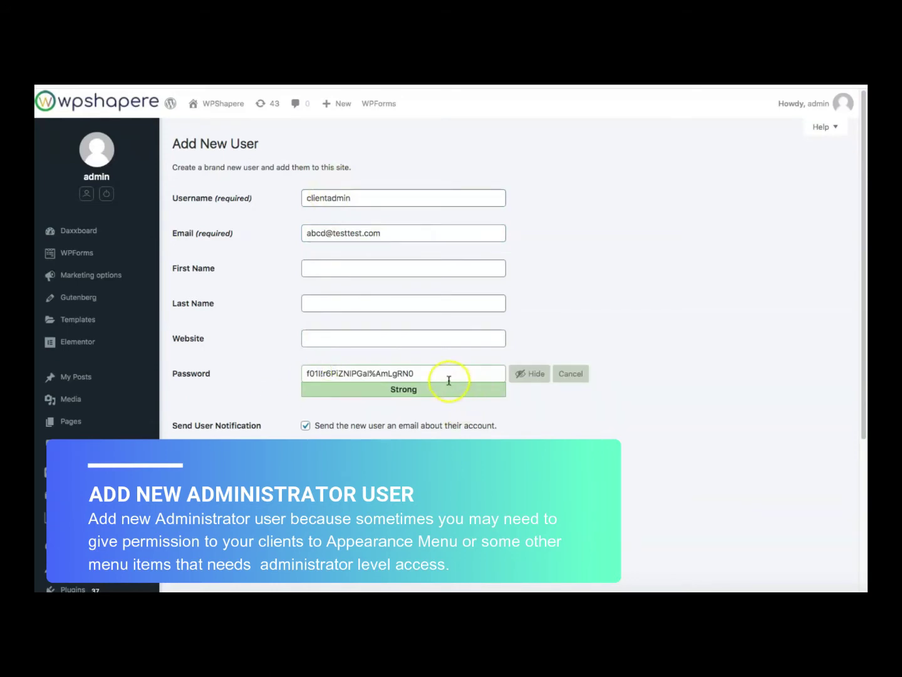
key(super+a)
text(clientadmin)
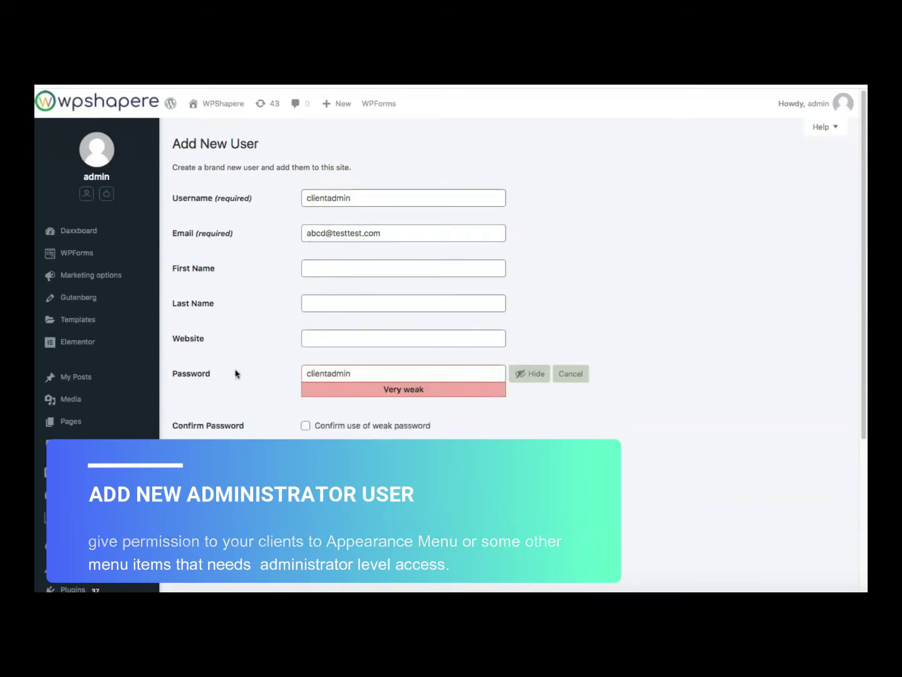
click(305, 426)
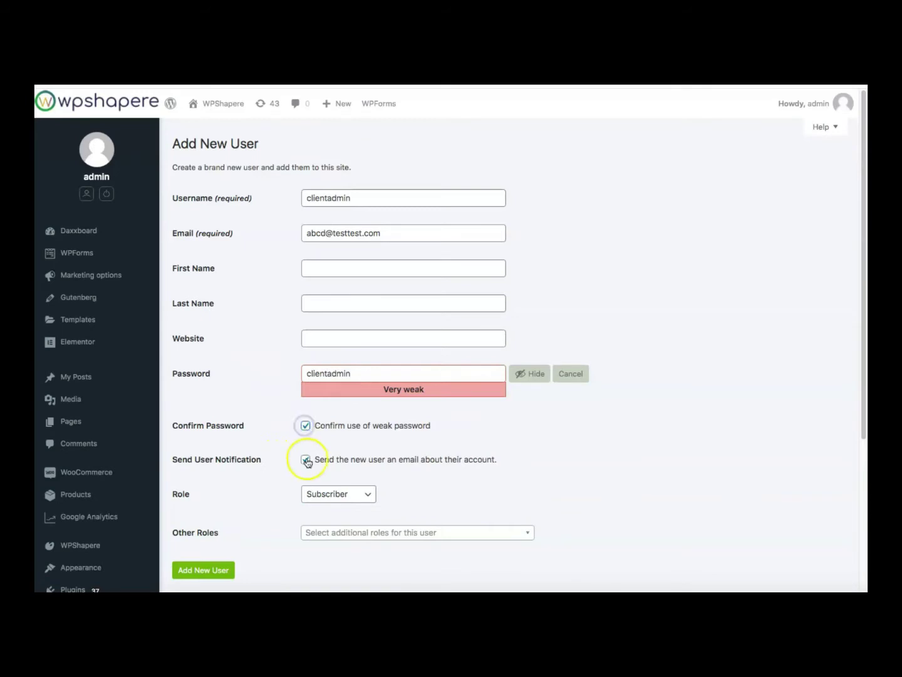
click(306, 459)
click(327, 493)
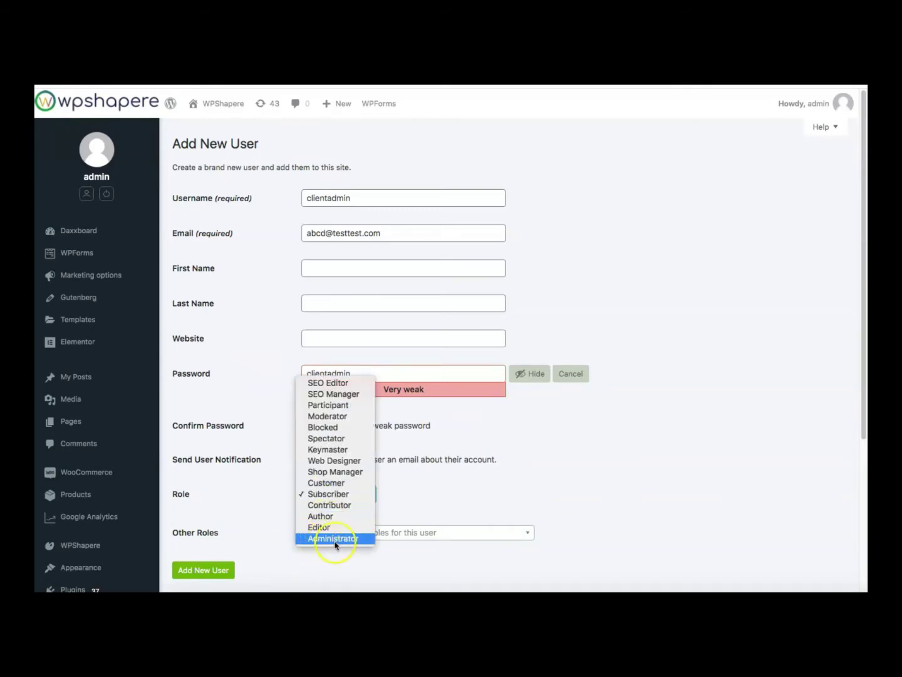
click(332, 538)
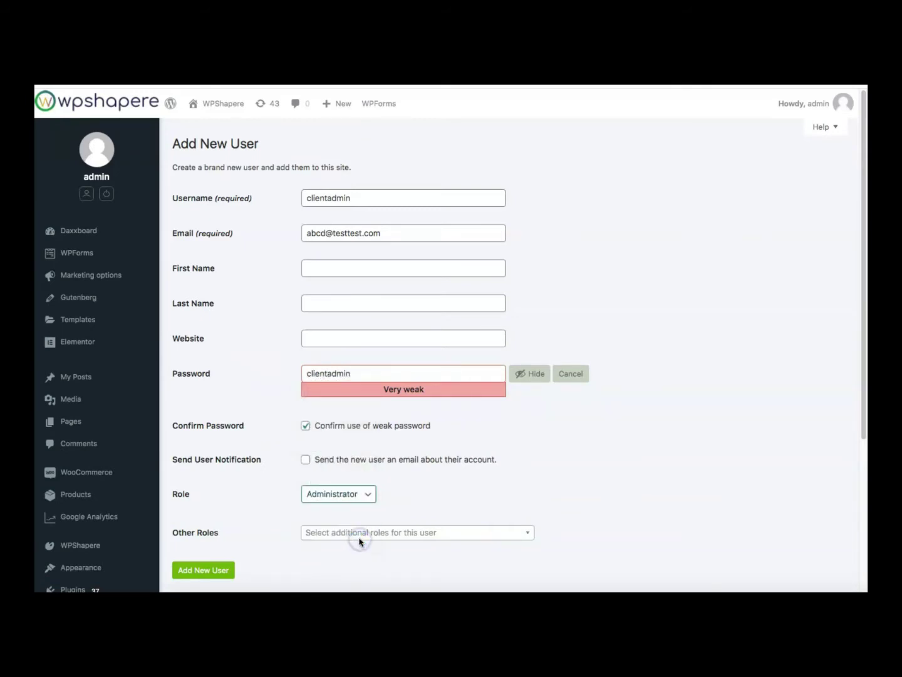
click(201, 570)
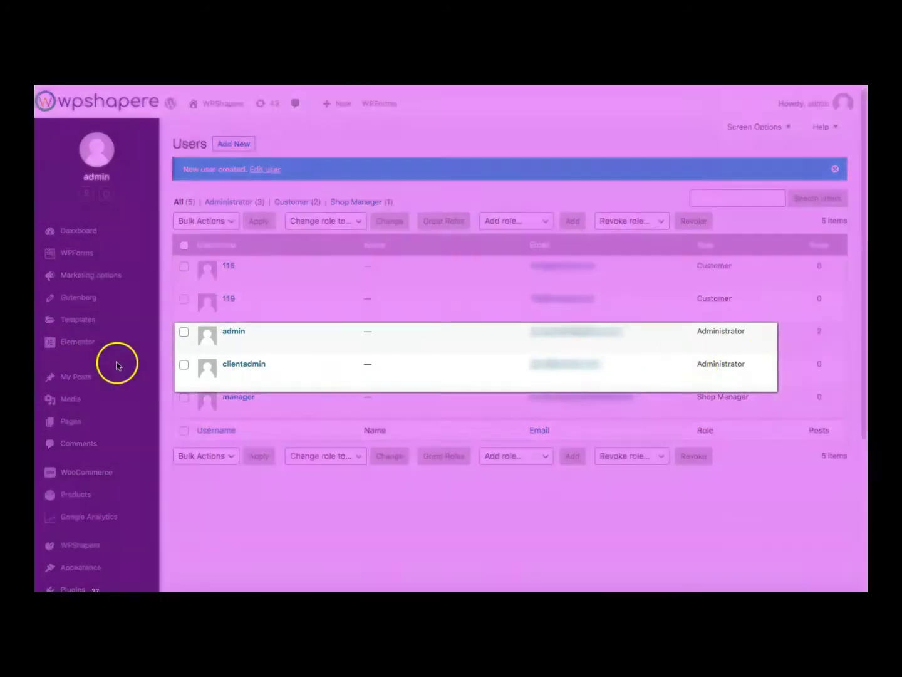
mouse_move(237, 369)
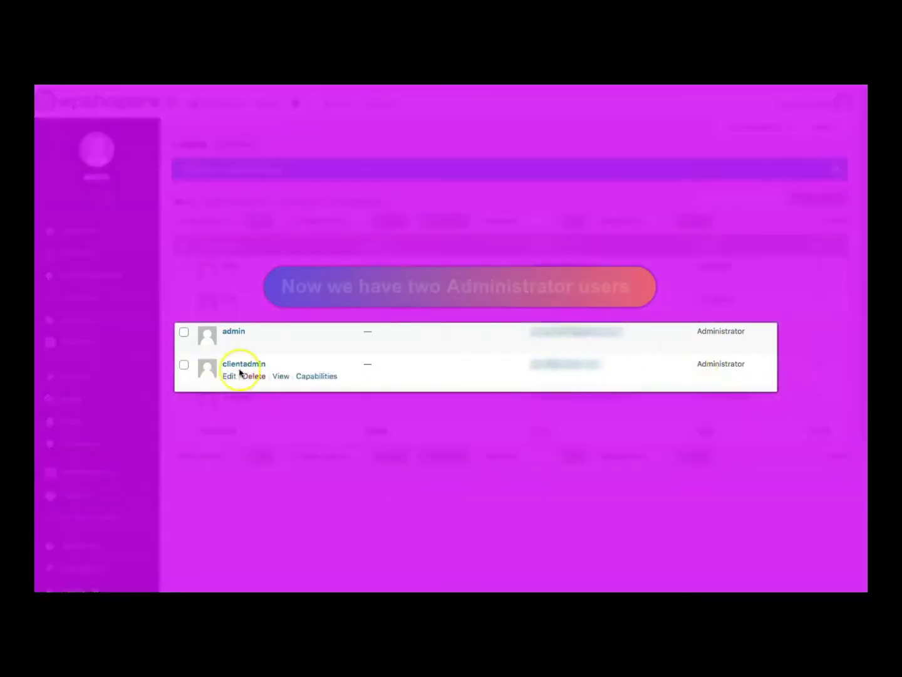
mouse_move(228, 322)
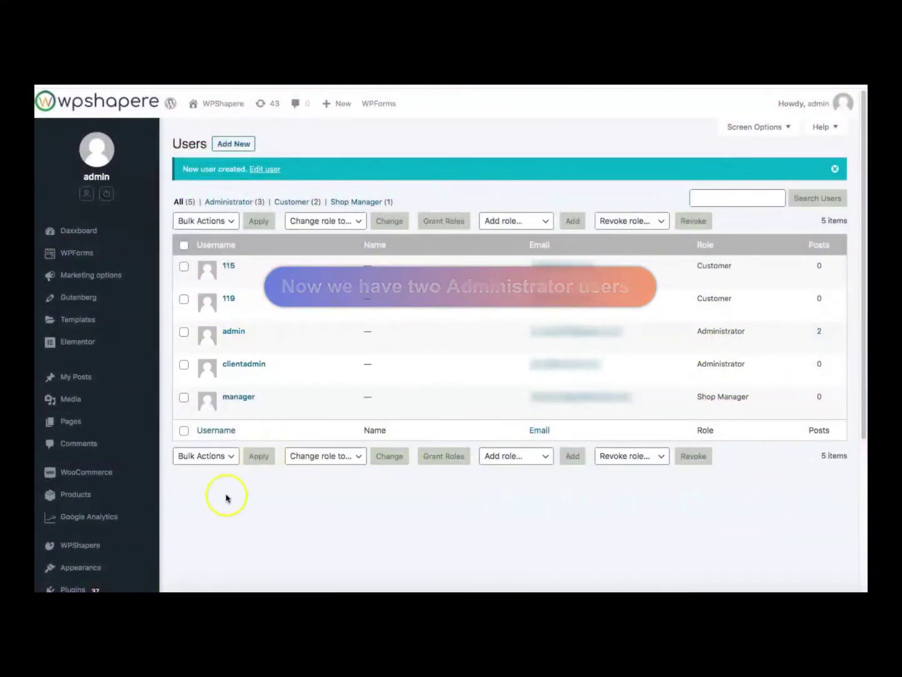
Re-save WPShapere settings from the Set Privilege Users section so the new user is loaded
mouse_move(147, 538)
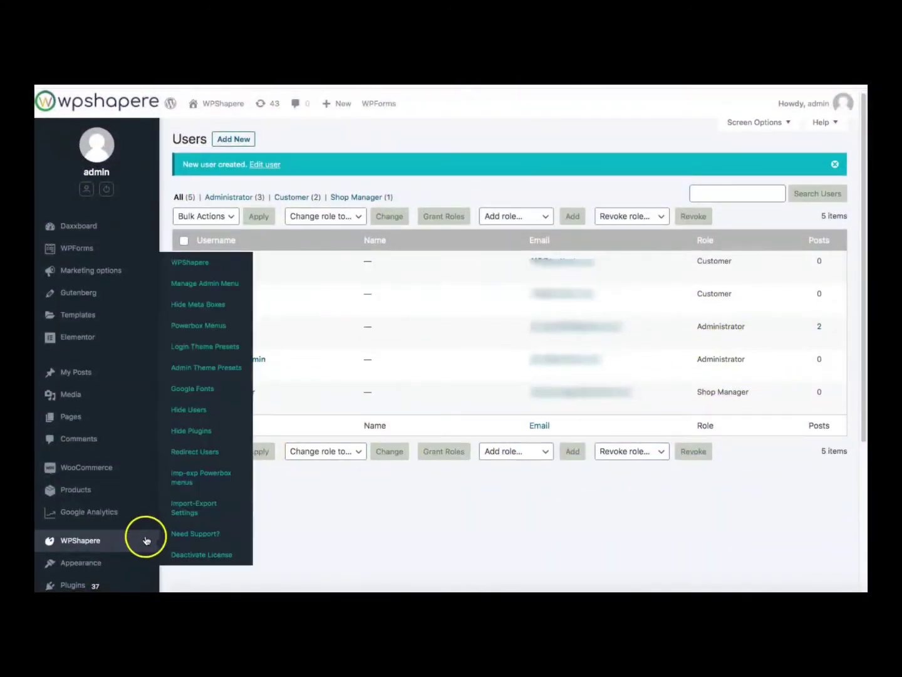
click(200, 266)
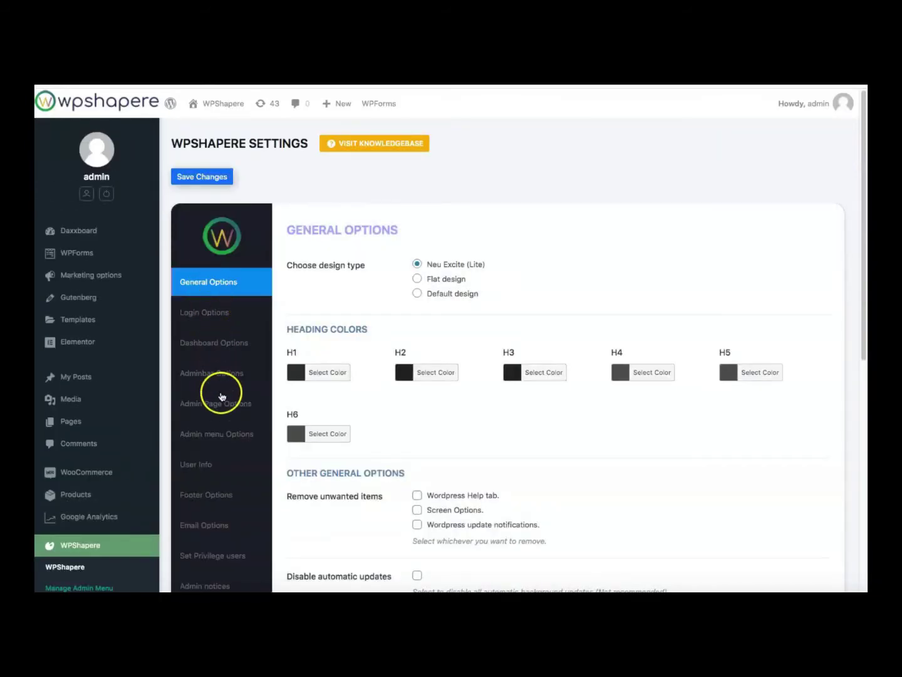
click(218, 556)
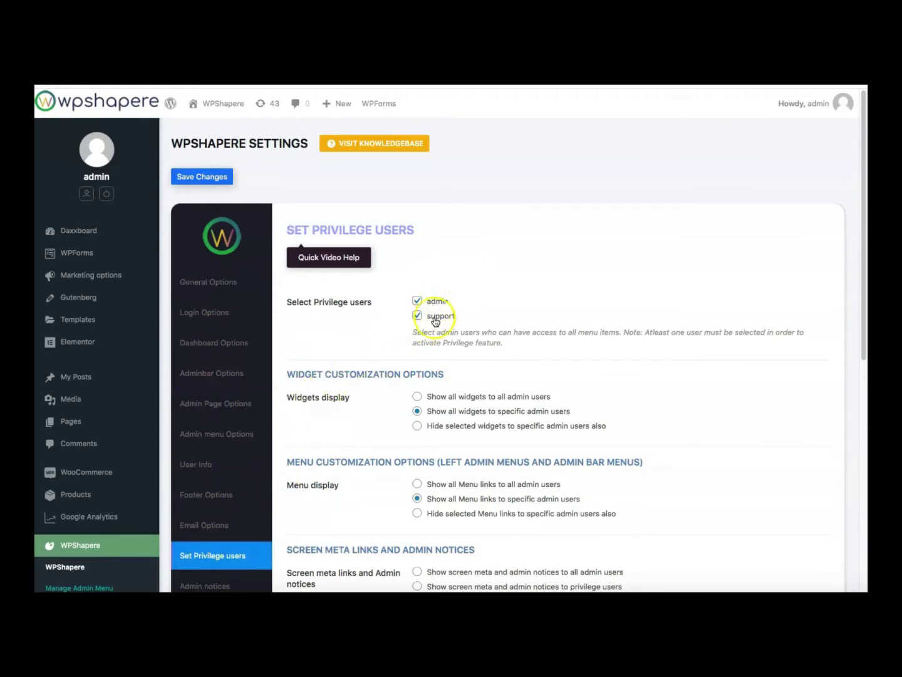
click(214, 178)
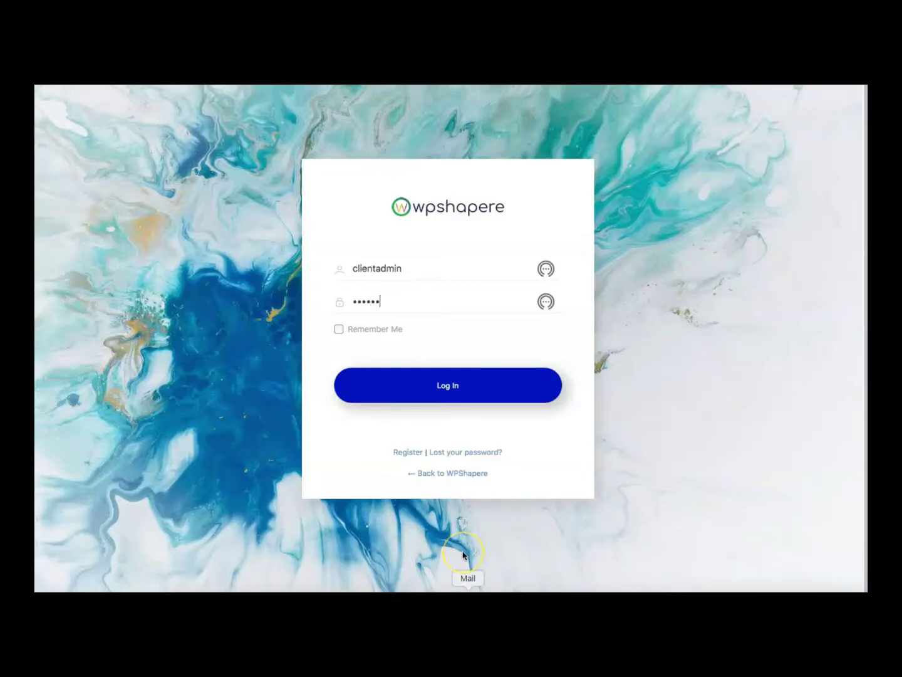
Log in as clientadmin and look through the Dashboard and sidebar menu
click(423, 384)
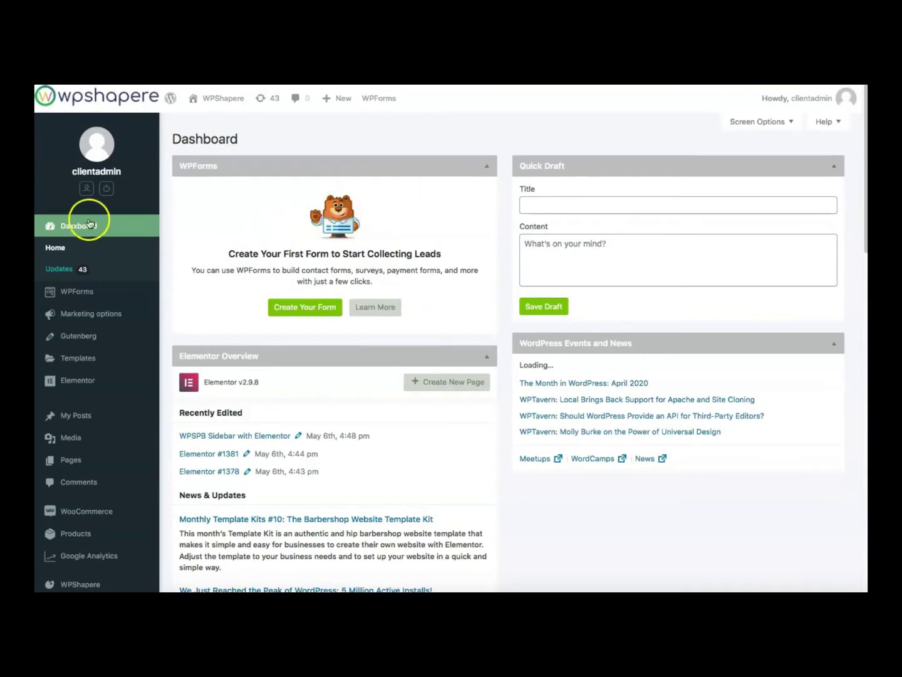
scroll(62, 383, down, 10)
scroll(66, 452, down, 3)
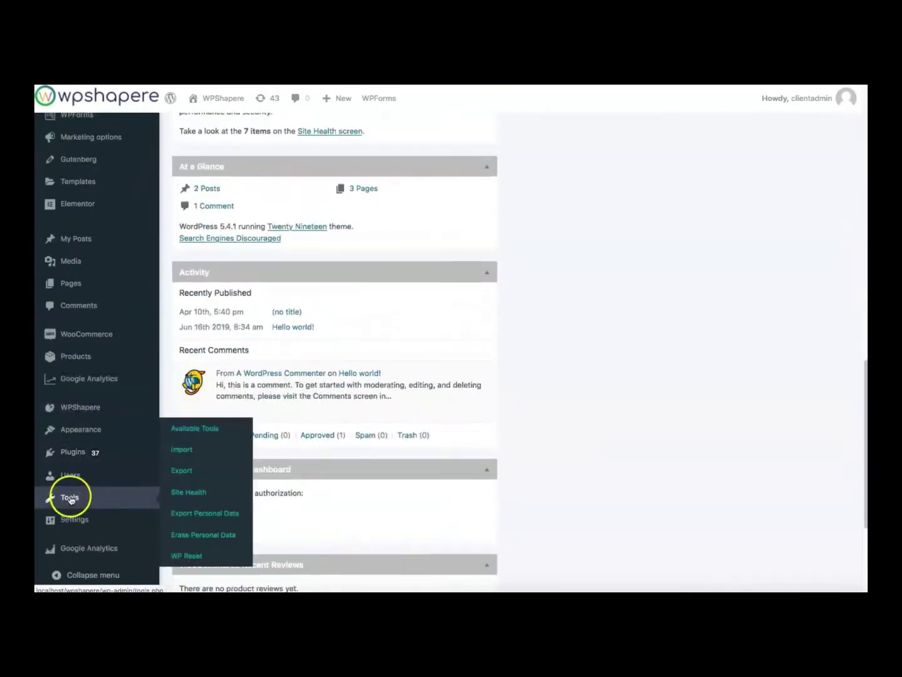
scroll(73, 483, up, 15)
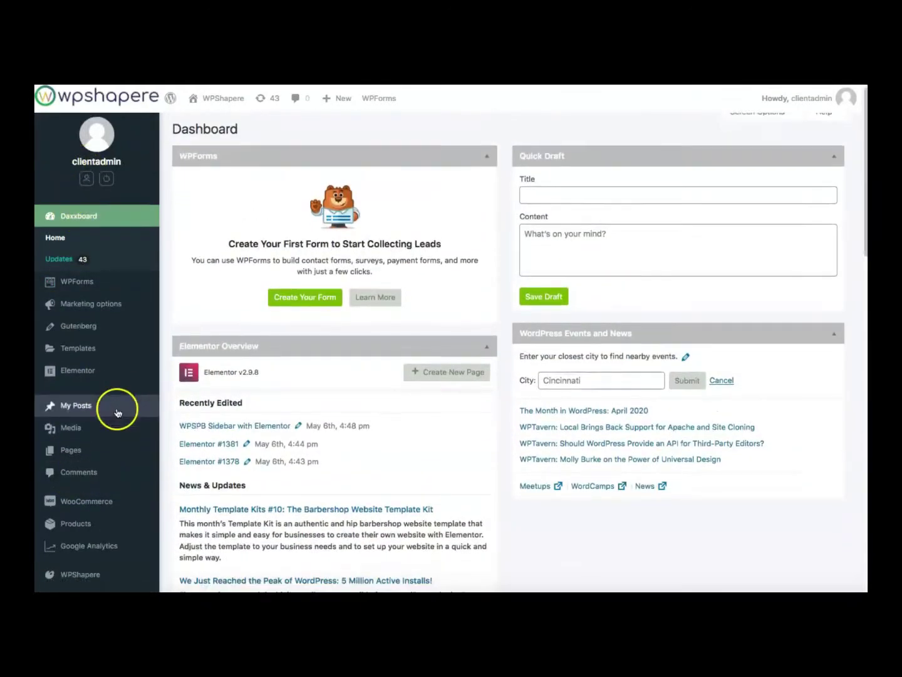
scroll(115, 408, down, 7)
scroll(110, 235, up, 7)
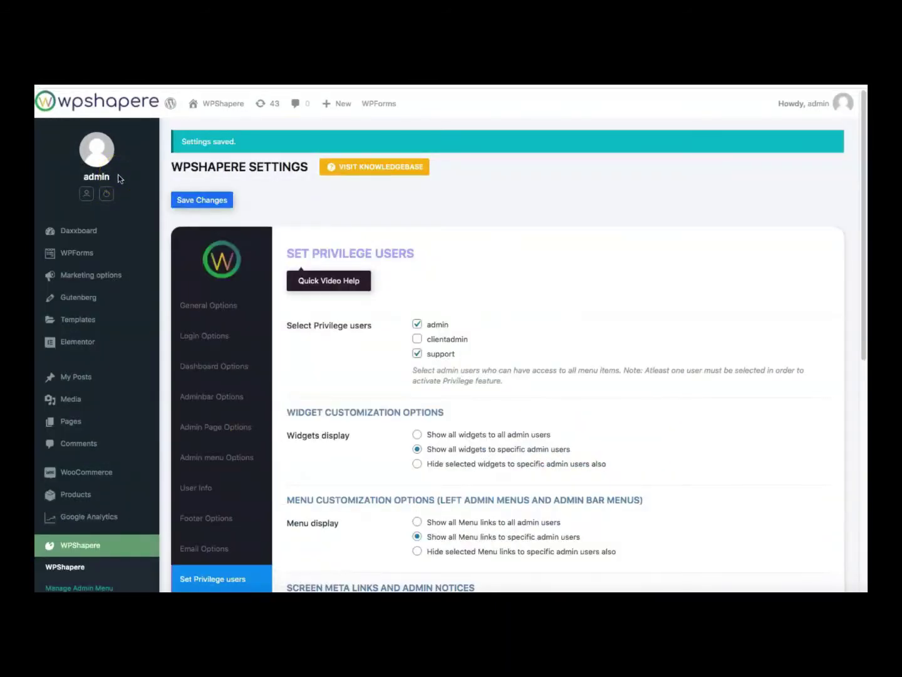
Open the Powerbox Sidebar Menu settings and set the client sidebar width to 260
scroll(322, 358, down, 5)
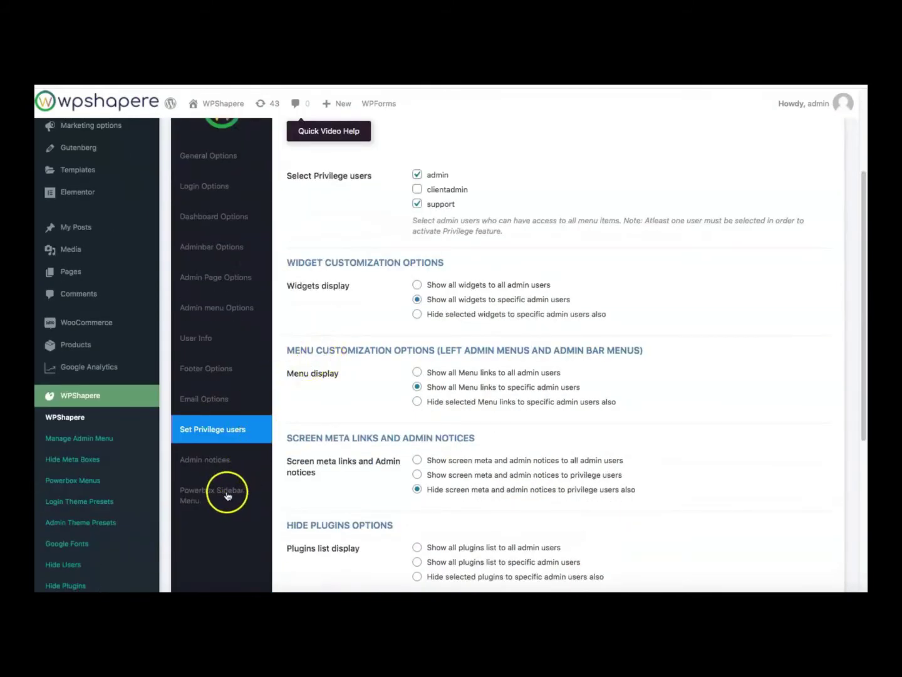
click(218, 499)
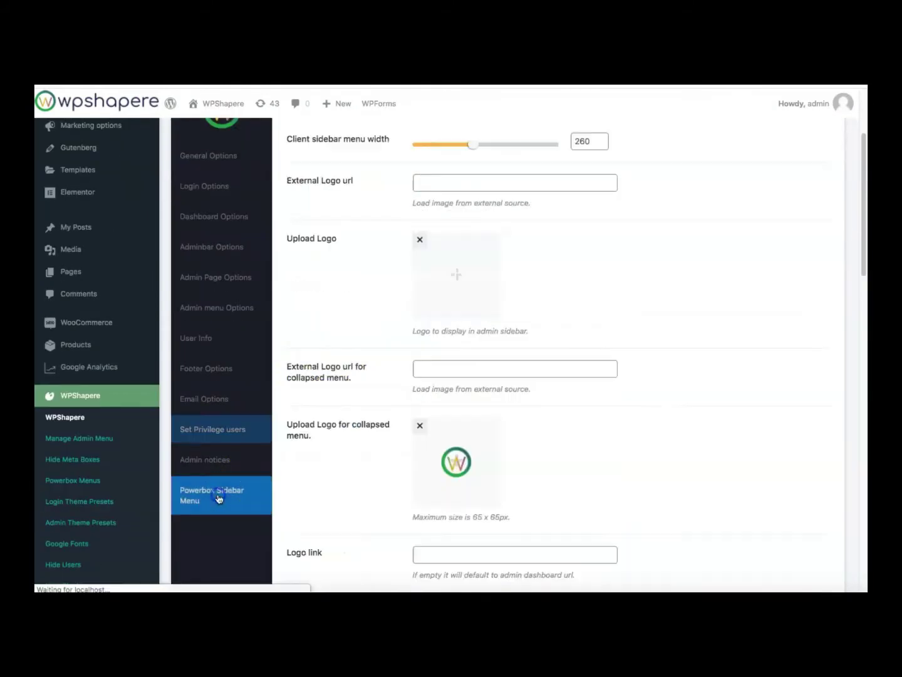
scroll(489, 329, up, 5)
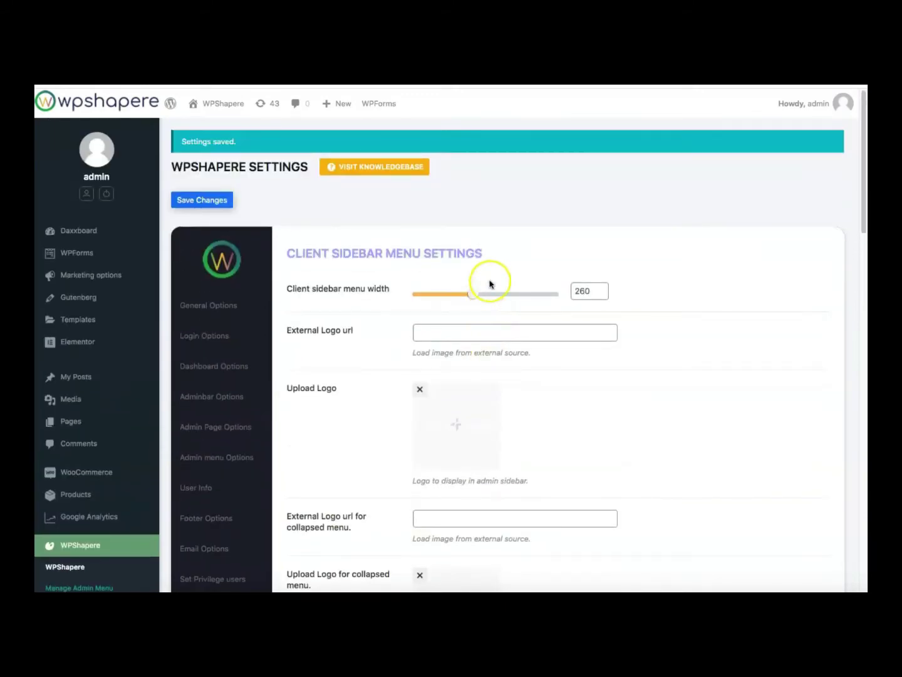
scroll(596, 307, down, 1)
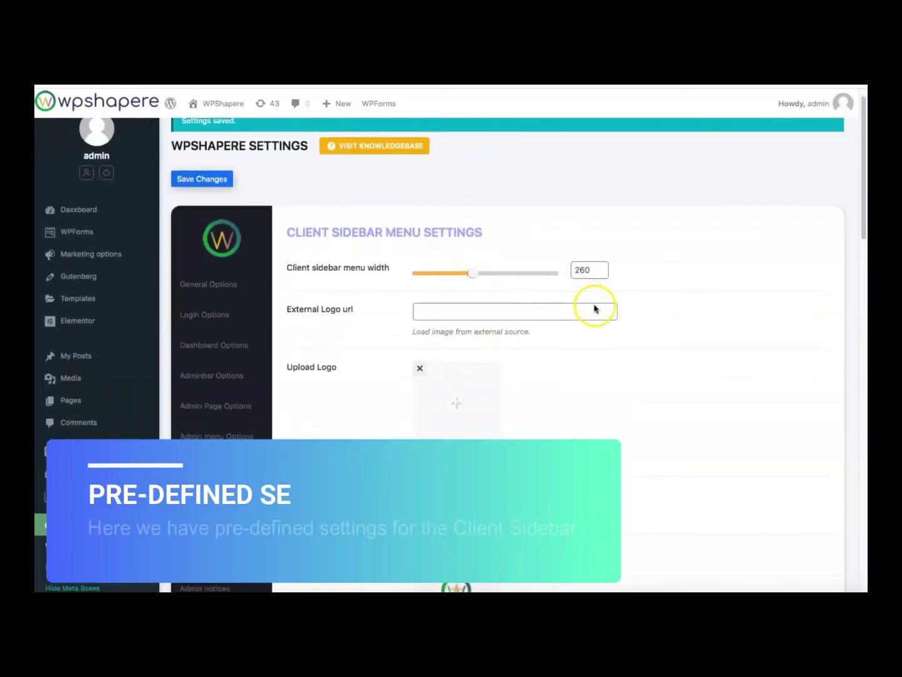
mouse_move(472, 275)
mouse_down()
mouse_move(441, 278)
mouse_move(479, 277)
mouse_move(460, 278)
mouse_move(471, 277)
mouse_up()
Scroll through the remaining sidebar logo and colour options
scroll(520, 302, down, 3)
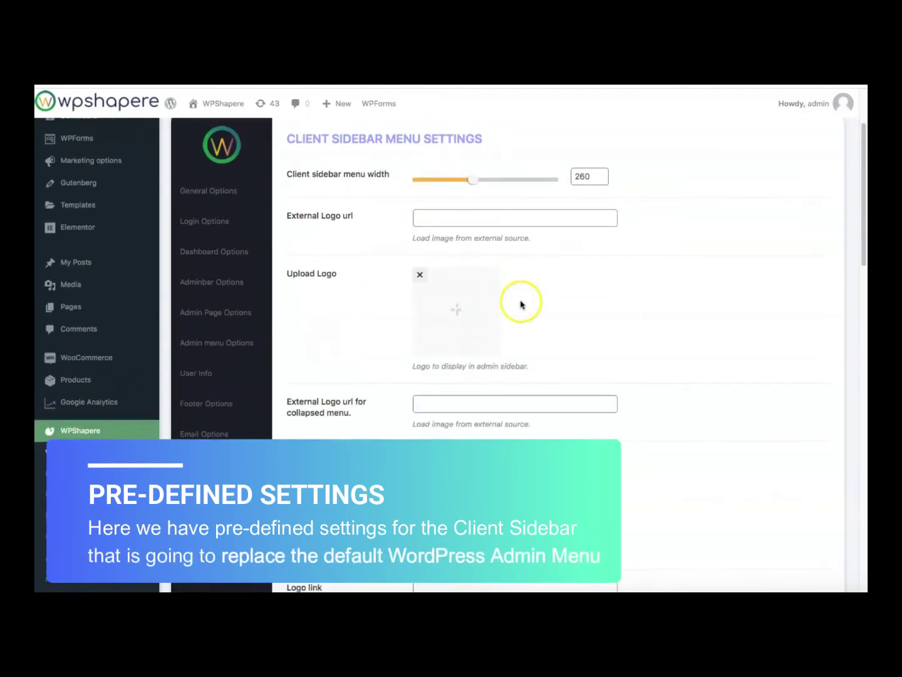
scroll(471, 304, down, 1)
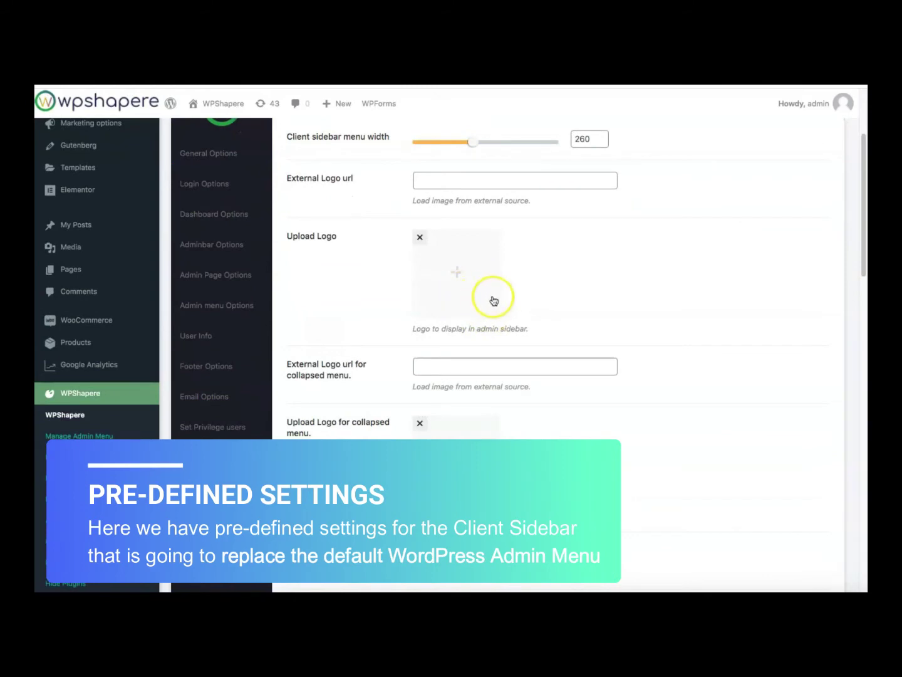
scroll(494, 299, down, 1)
scroll(494, 344, down, 2)
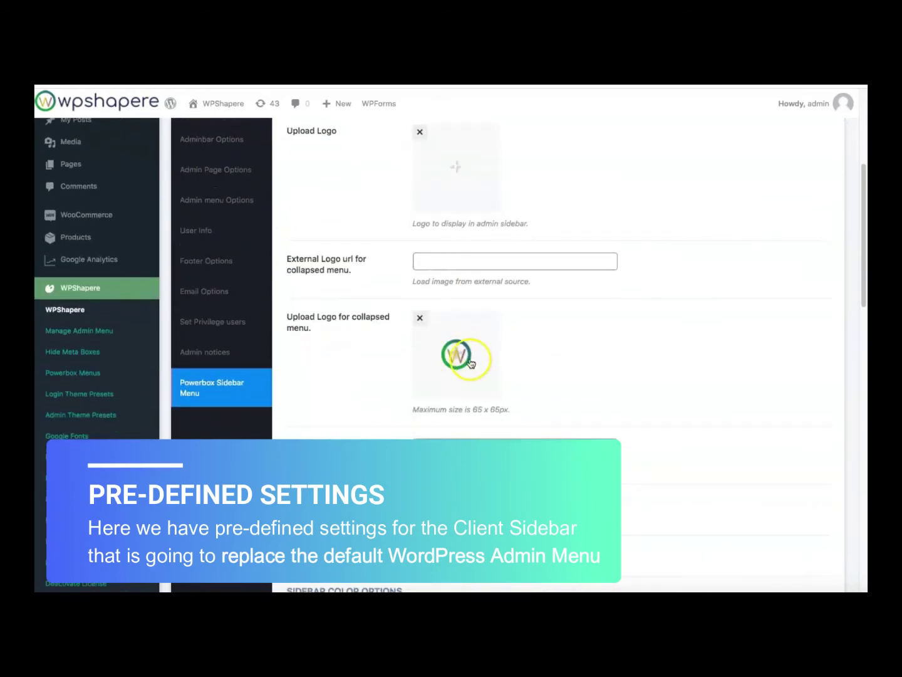
scroll(578, 377, down, 3)
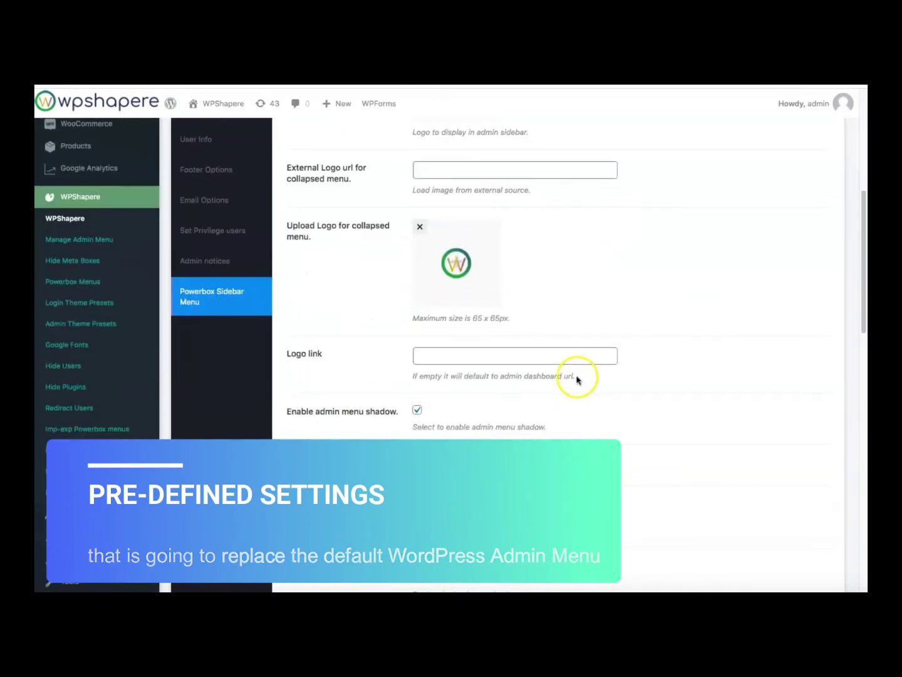
scroll(679, 380, down, 9)
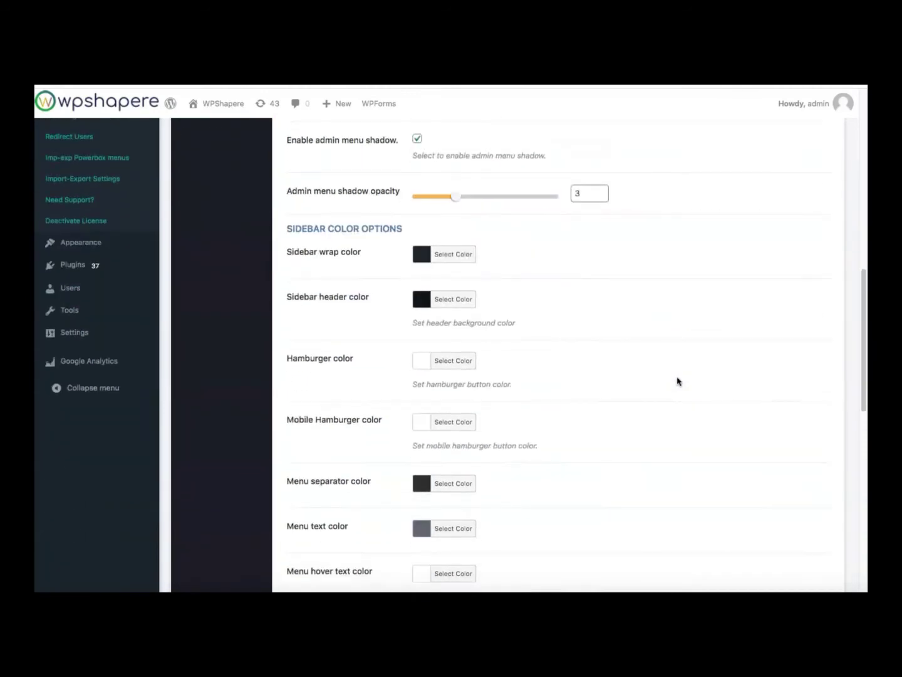
scroll(677, 380, down, 15)
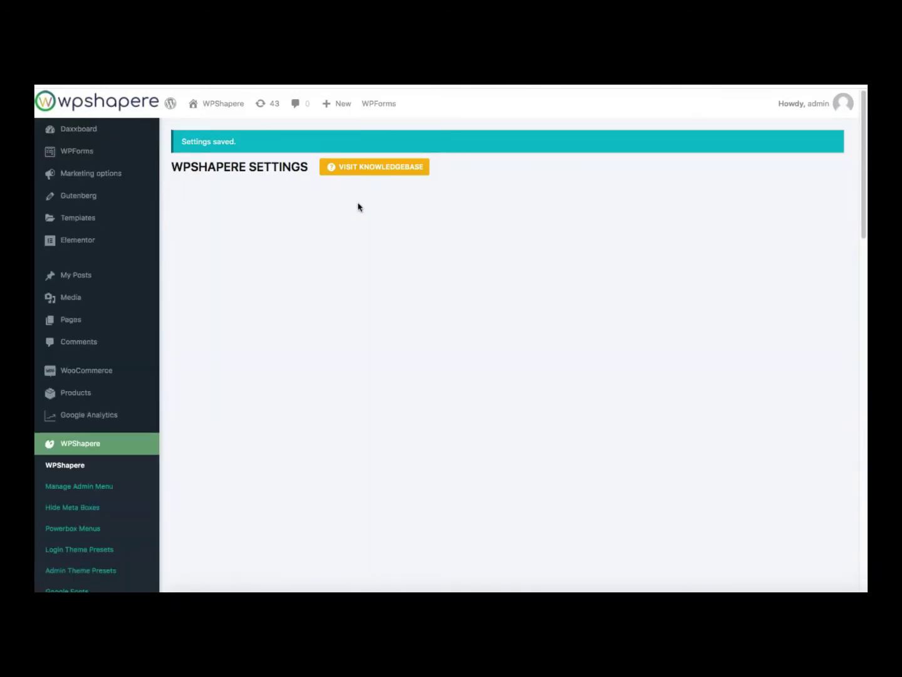
scroll(359, 211, down, 3)
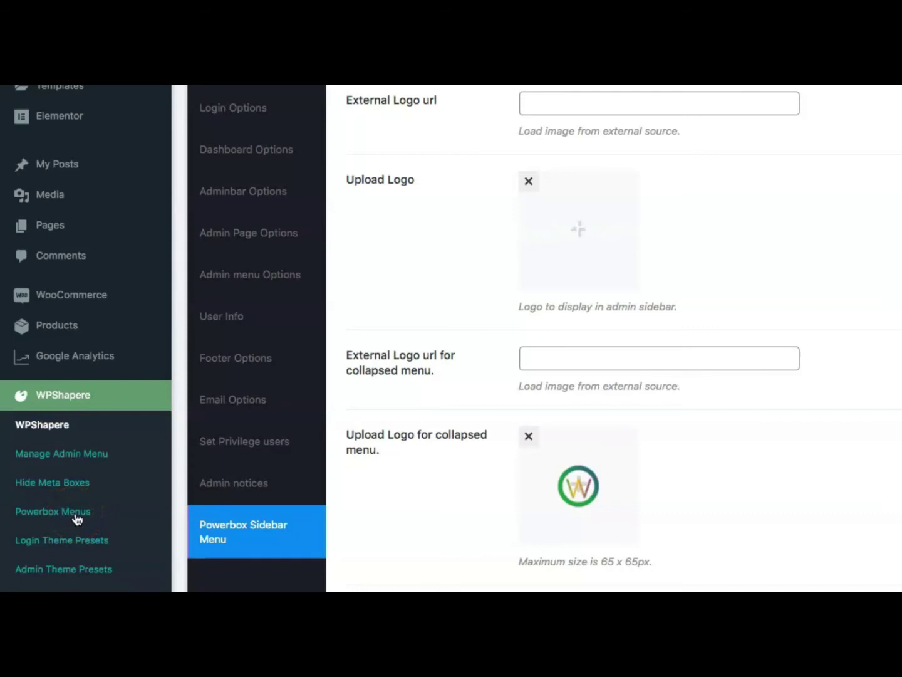
Start a new Powerbox menu set titled 'Client Admin Menu'
click(75, 512)
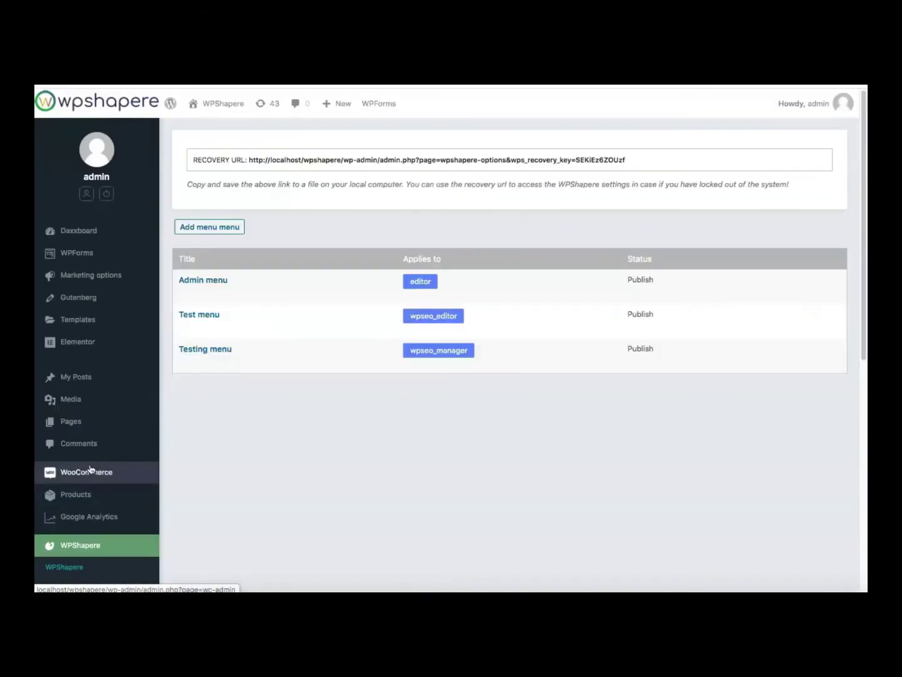
click(218, 232)
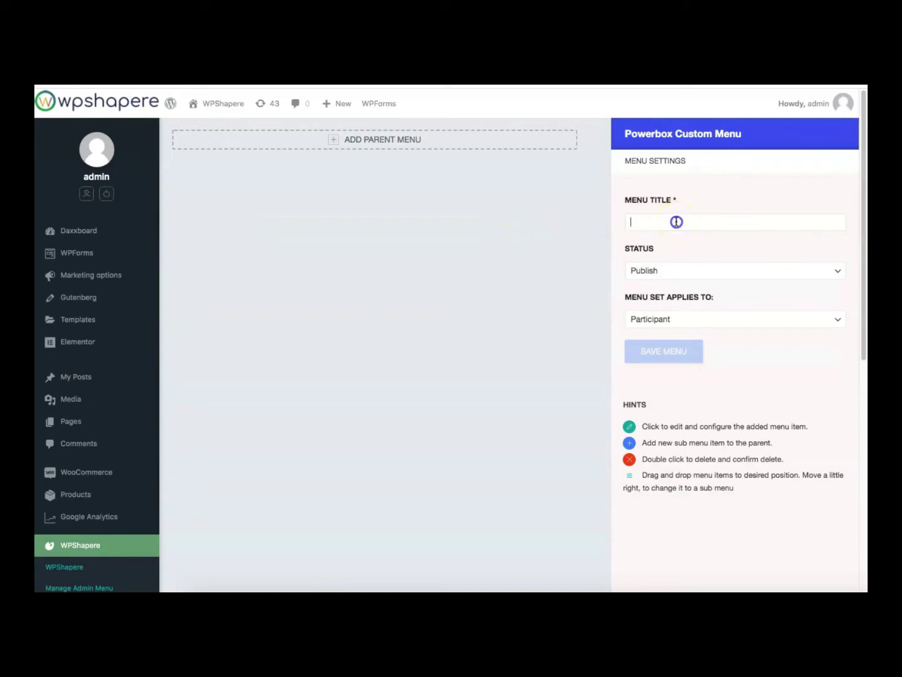
text(Client Admin Menu)
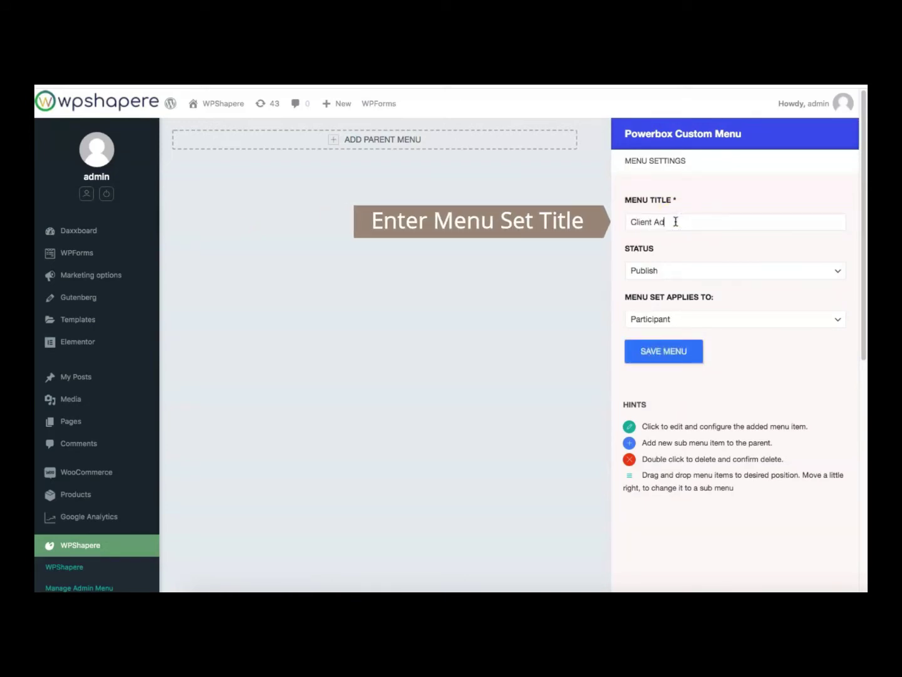
Apply the menu set to Administrator with Publish status and add a first parent item
click(681, 320)
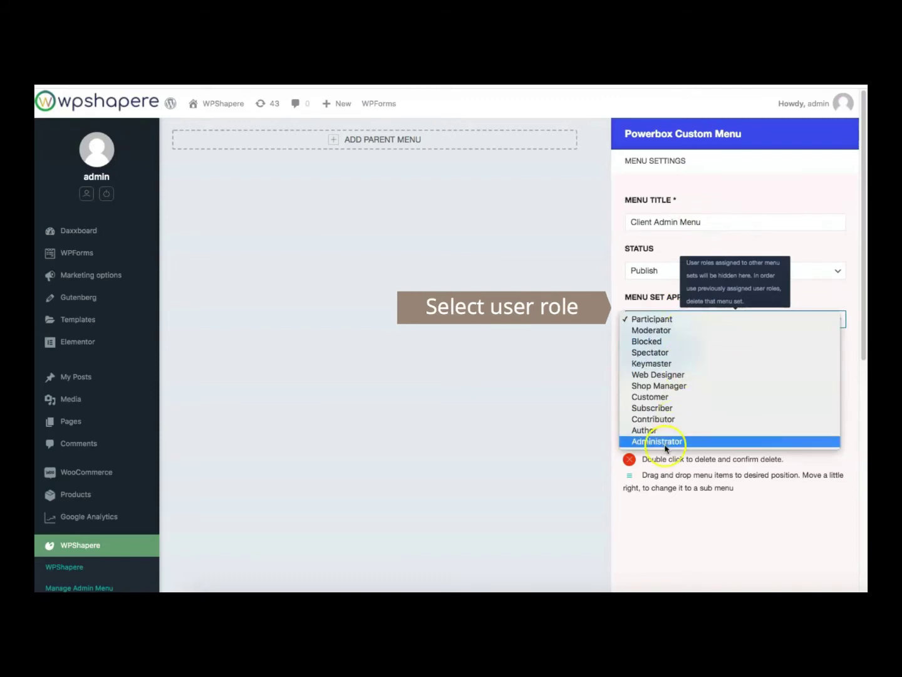
click(746, 446)
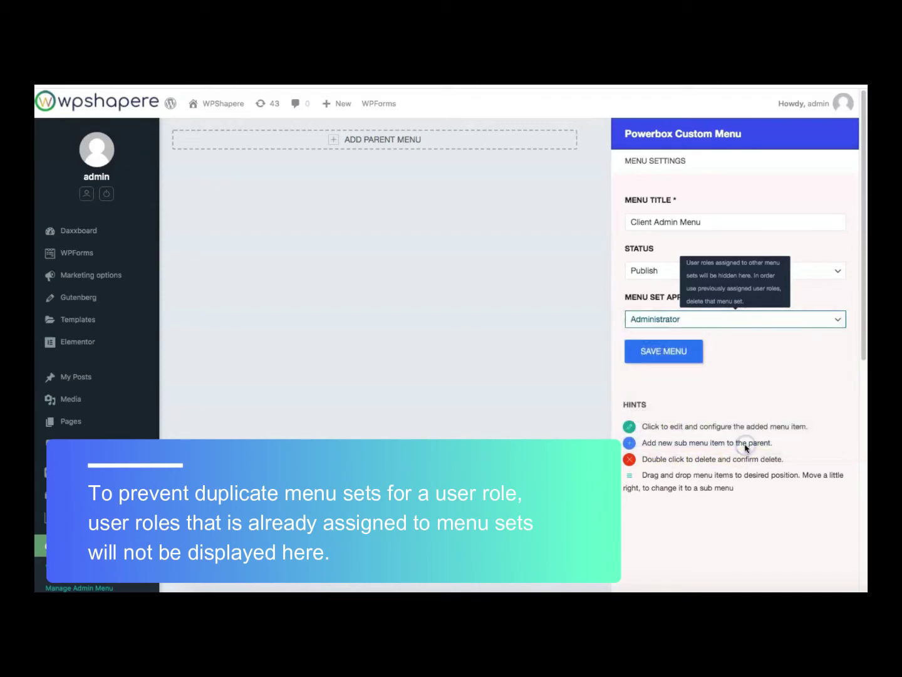
click(679, 269)
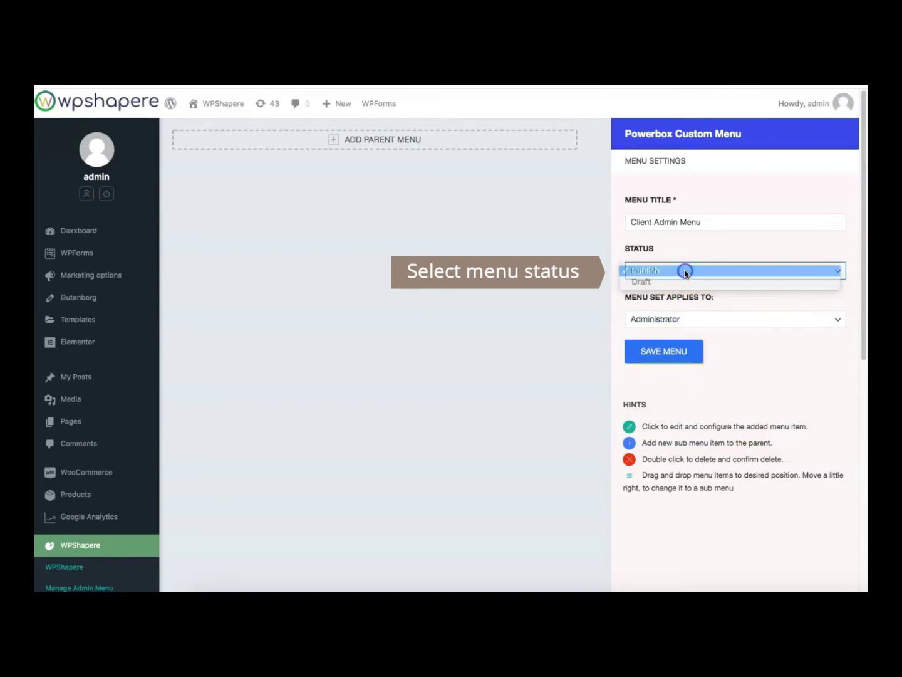
click(684, 270)
click(465, 141)
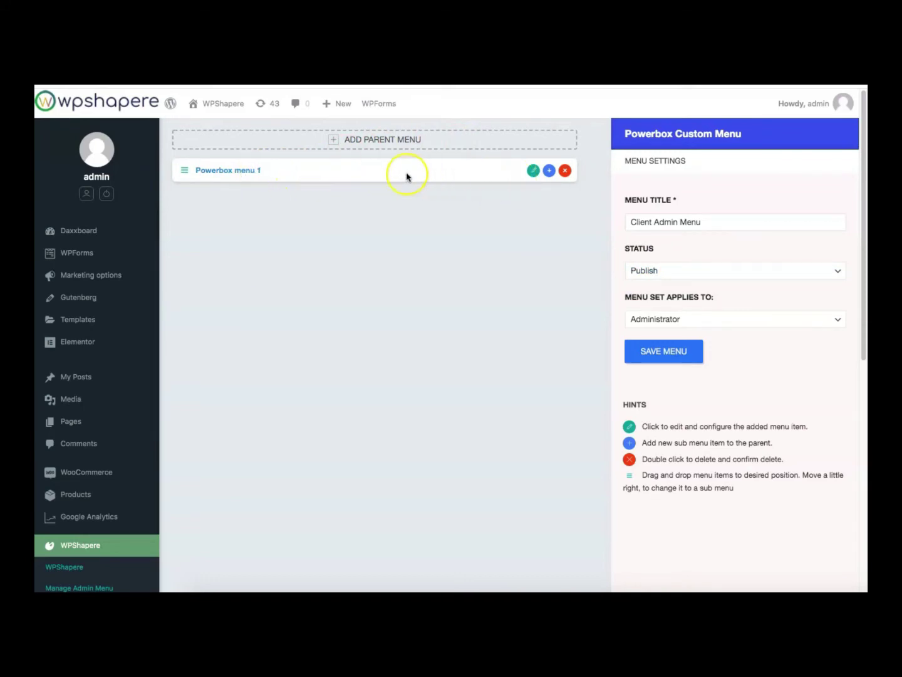
Open and save the Powerbox menu 1 item's settings
click(234, 172)
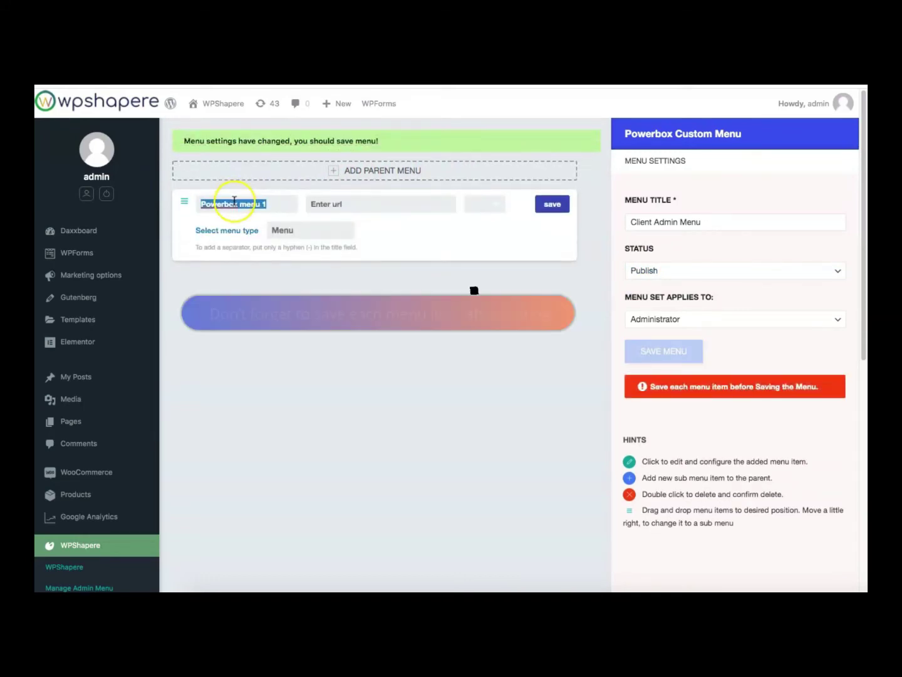
click(552, 207)
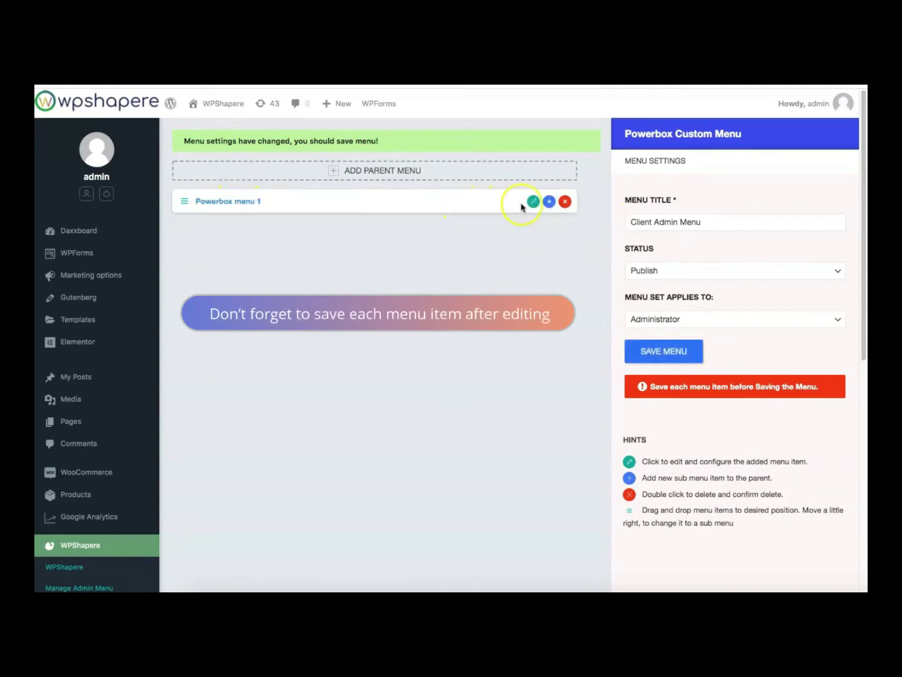
click(532, 202)
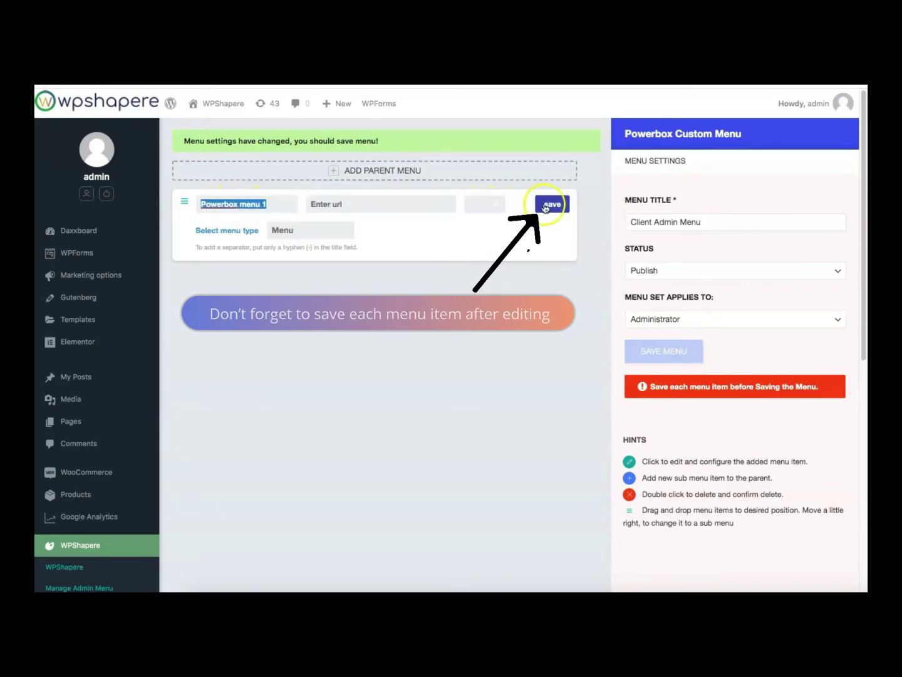
click(551, 205)
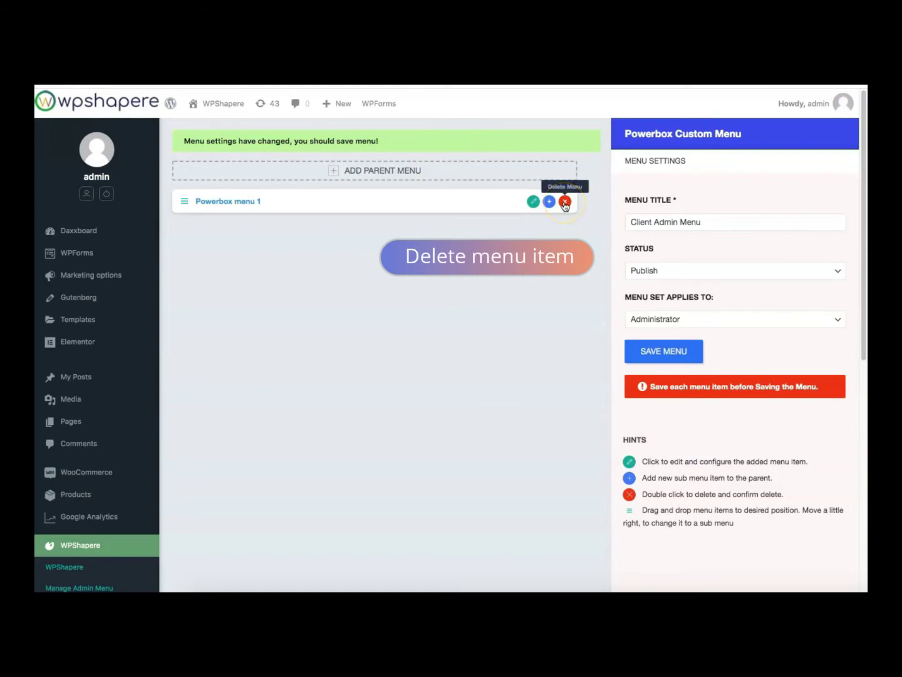
Delete Powerbox menu 1 and add a new parent item, Powerbox menu 2
click(565, 202)
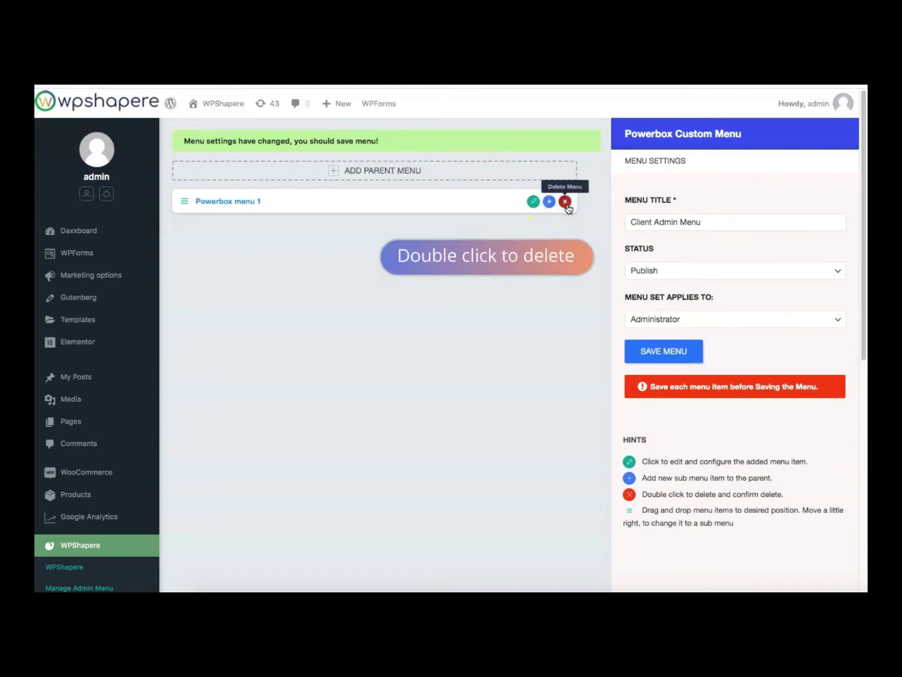
double_click(566, 202)
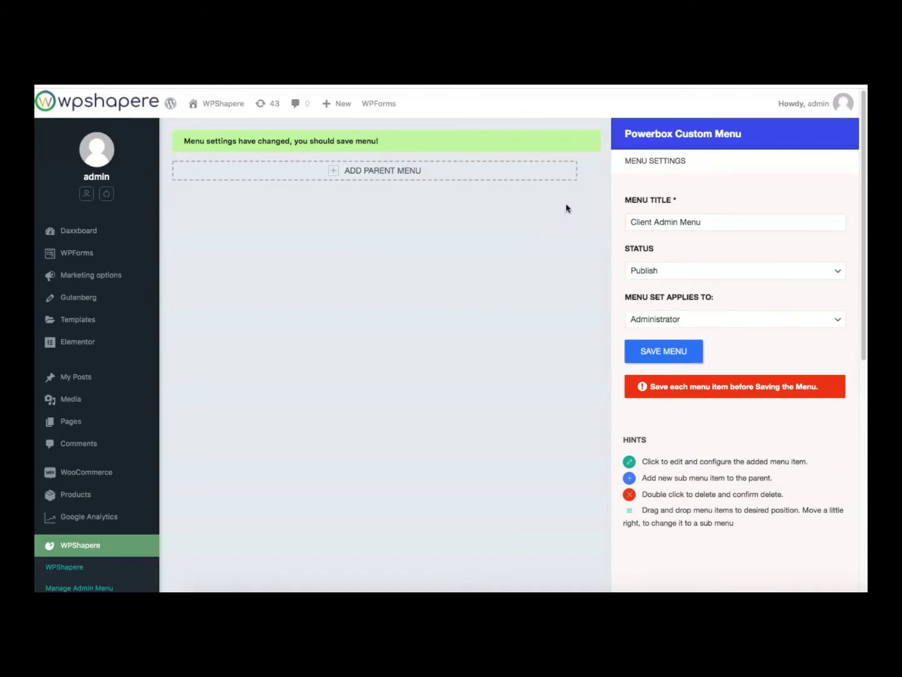
click(461, 175)
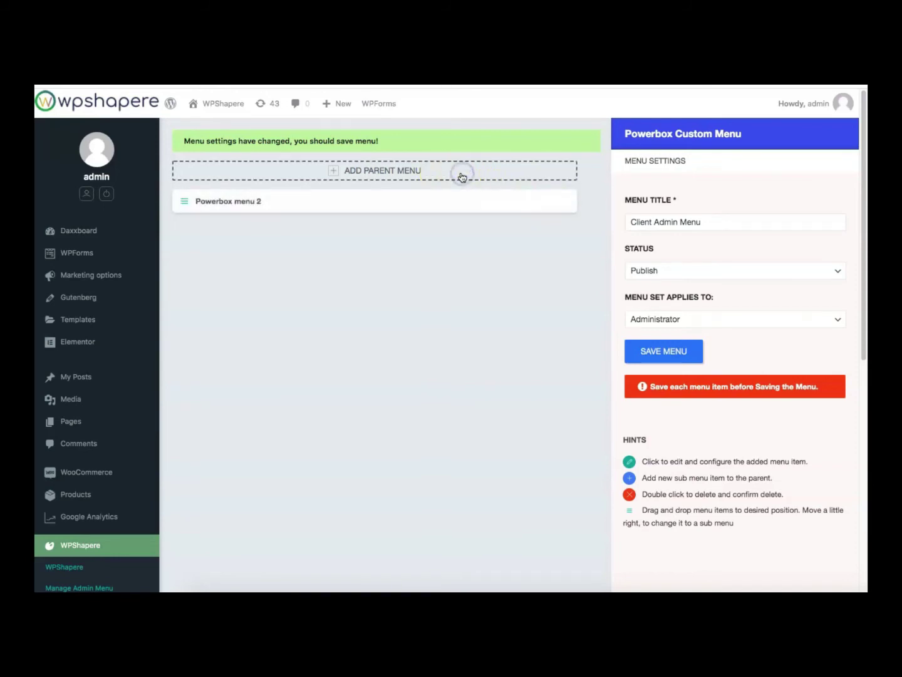
Title the item Dashboard, give it the Line Icons grid icon, and save it
click(239, 201)
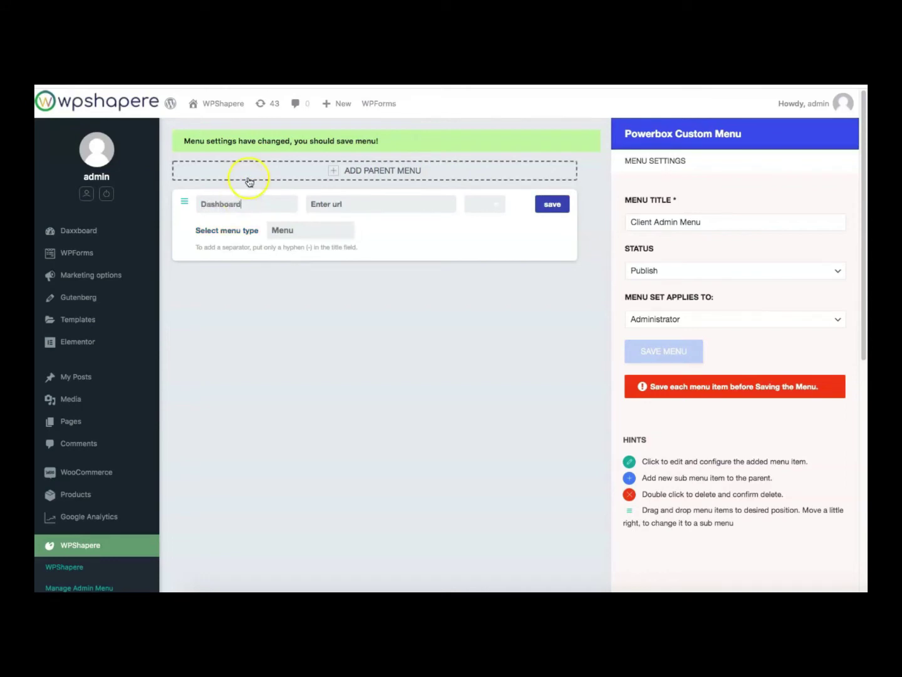
click(486, 206)
click(543, 211)
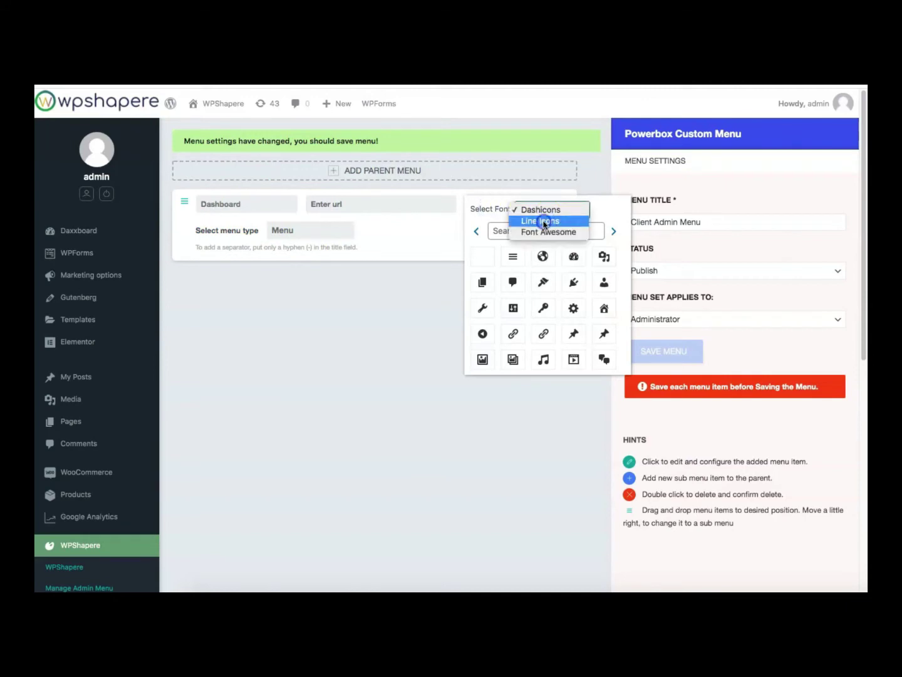
click(544, 221)
click(614, 232)
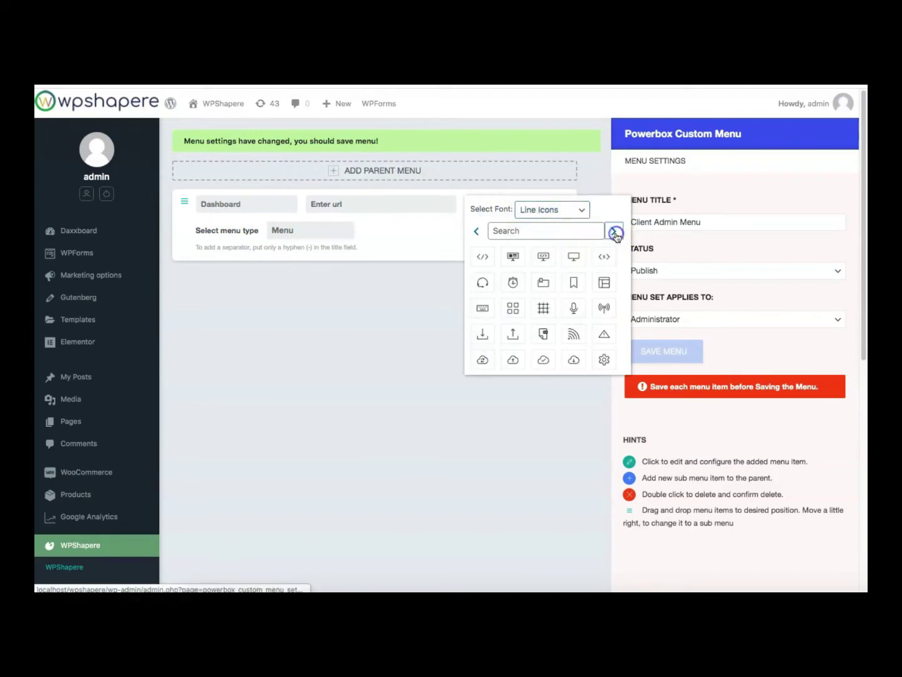
click(514, 312)
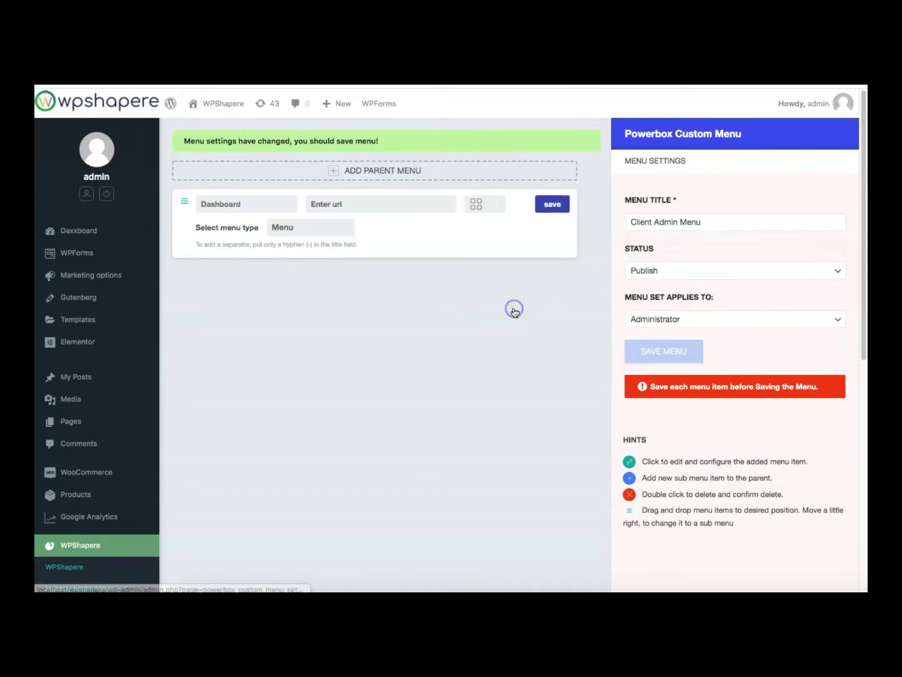
click(553, 206)
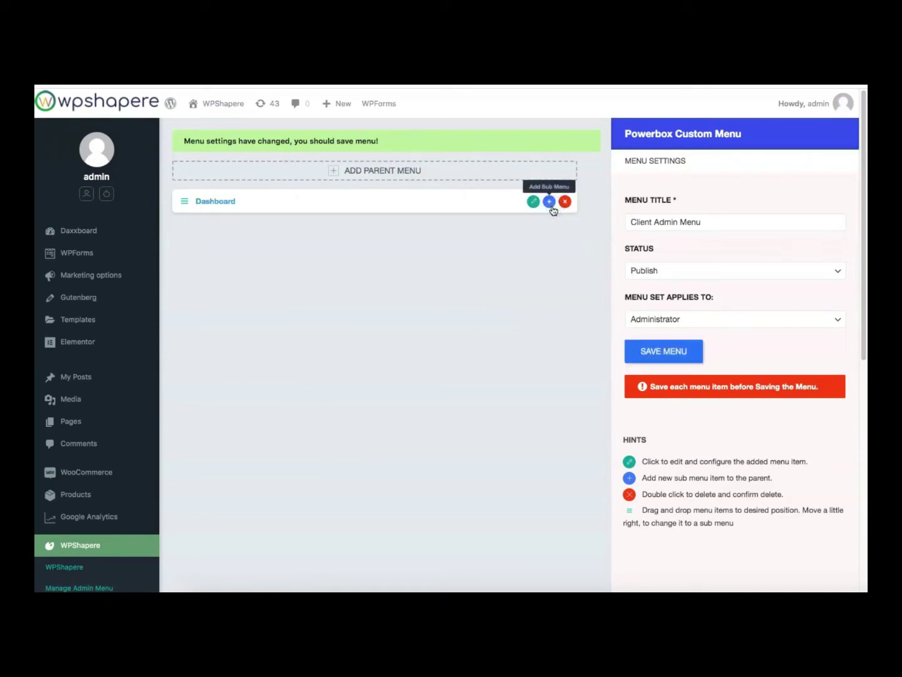
click(495, 235)
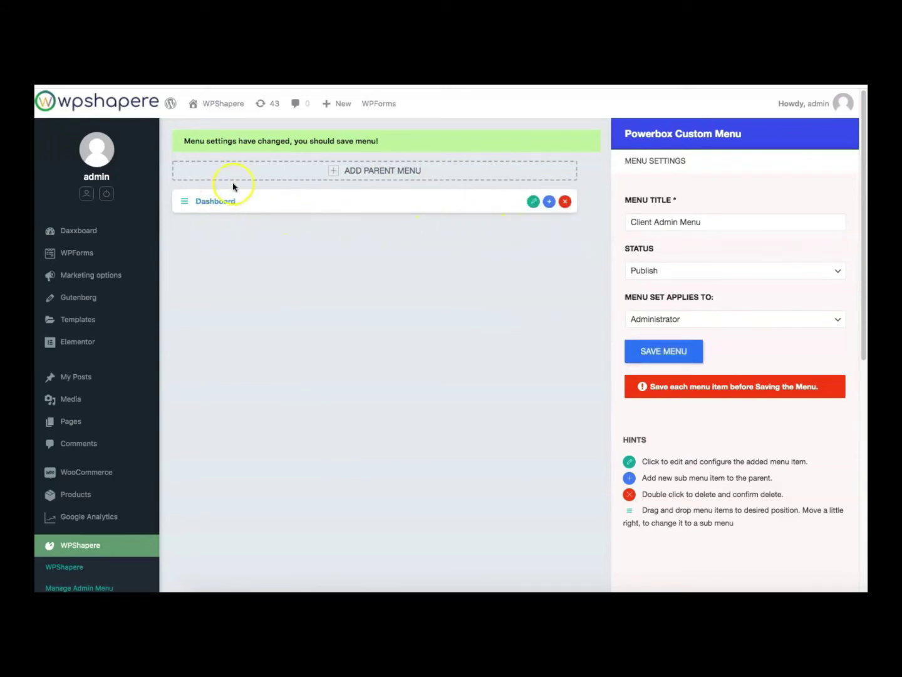
Add Powerbox menu 3, move it below Dashboard, and open its settings
click(248, 173)
drag(200, 201, 185, 239)
click(228, 228)
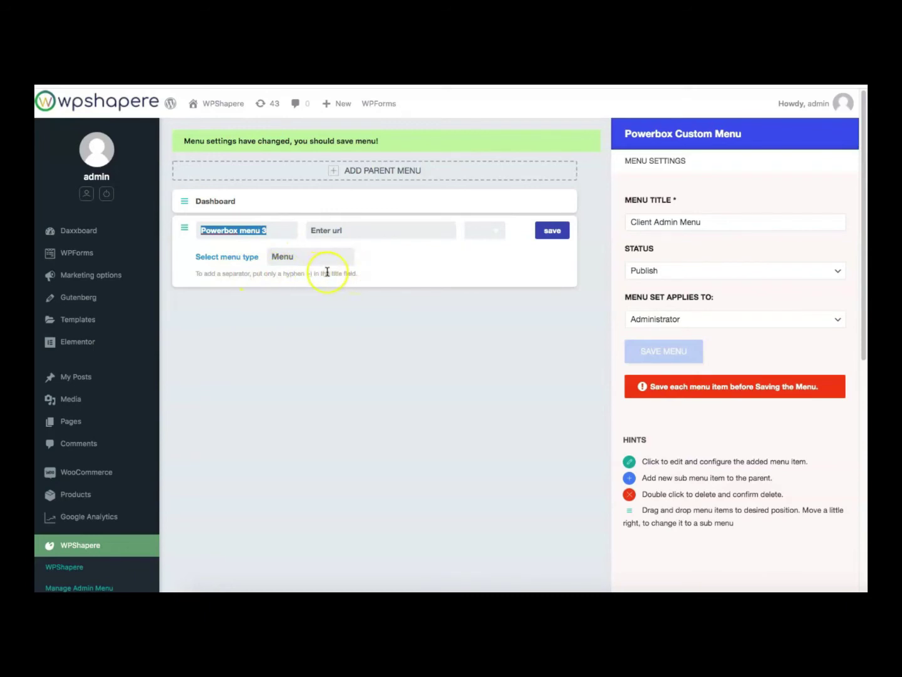
Save the item as a hyphen-titled separator, then add Powerbox menu 4 below it
text(-)
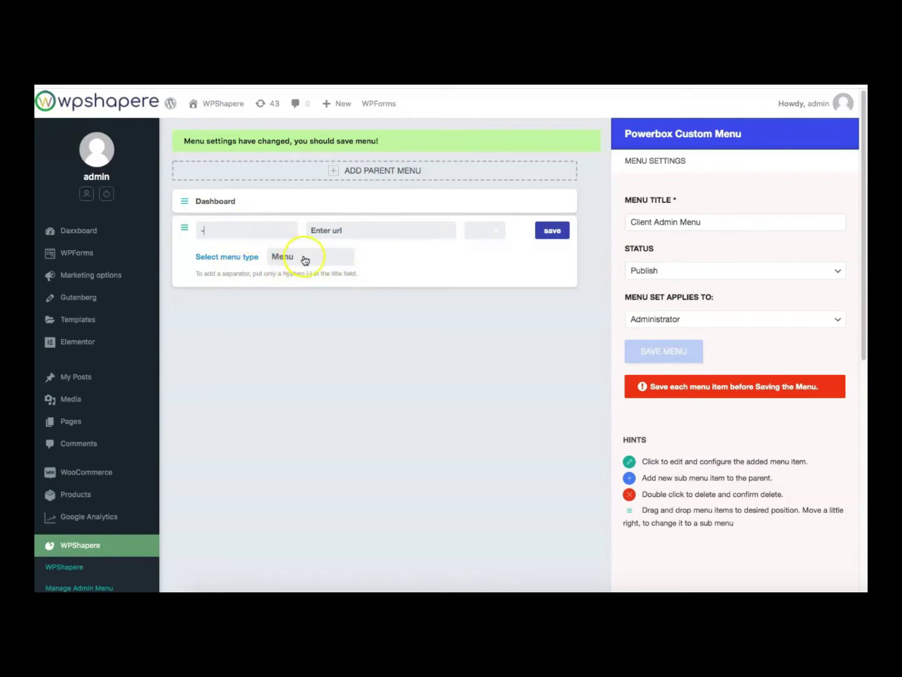
click(303, 257)
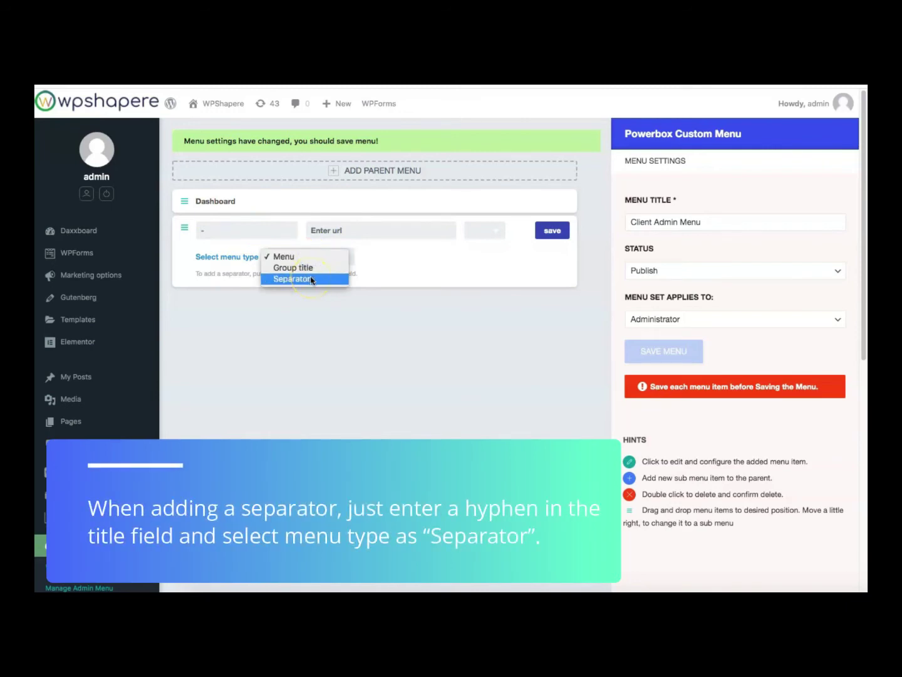
click(311, 279)
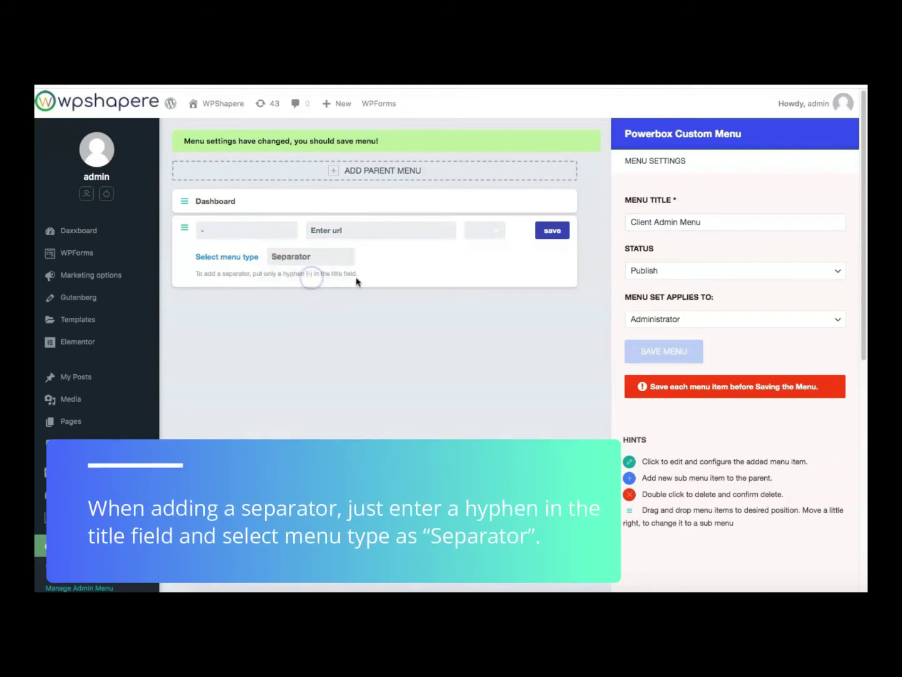
click(552, 232)
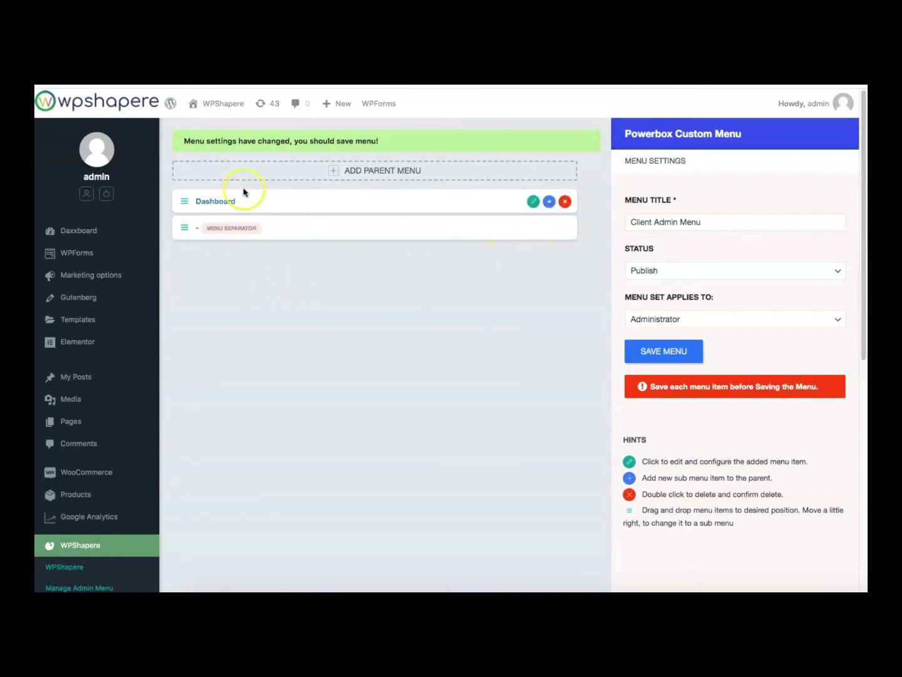
click(246, 177)
drag(184, 201, 180, 269)
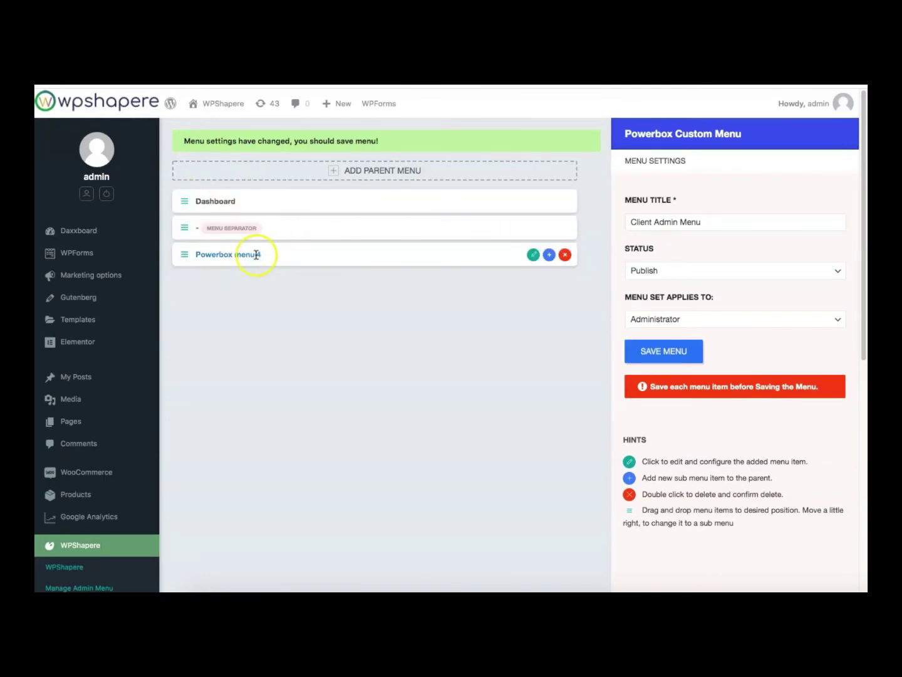
Save Powerbox menu 4 as the 'CMS' group title, then add Powerbox menu 5
click(257, 254)
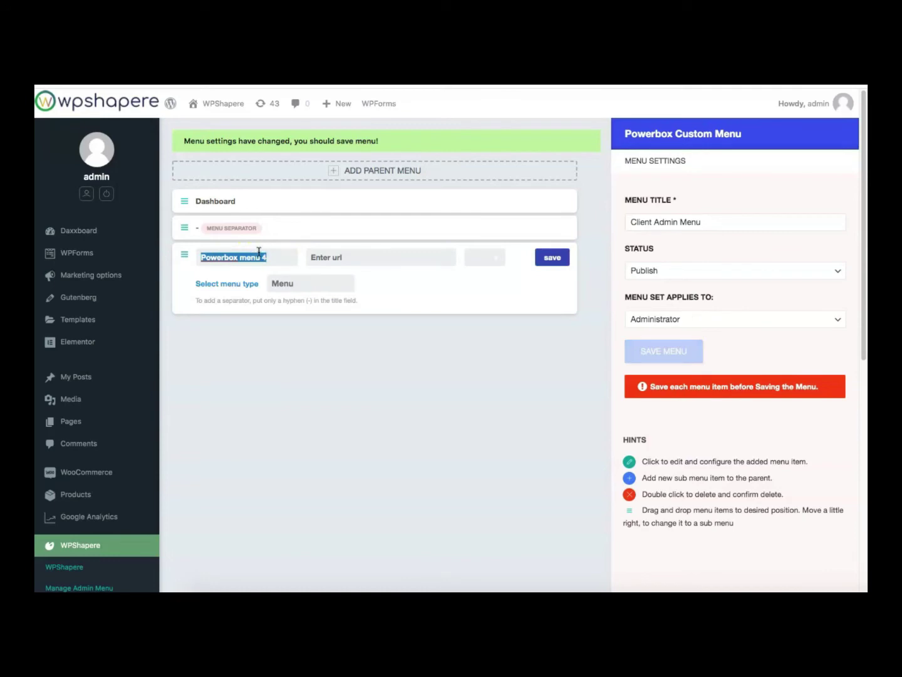
click(327, 289)
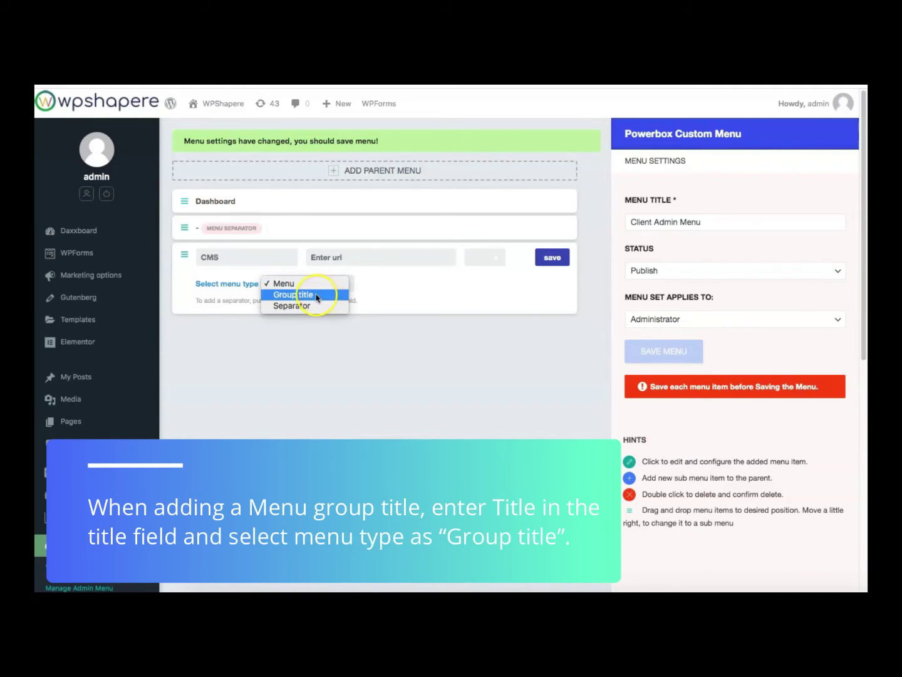
click(317, 295)
click(550, 256)
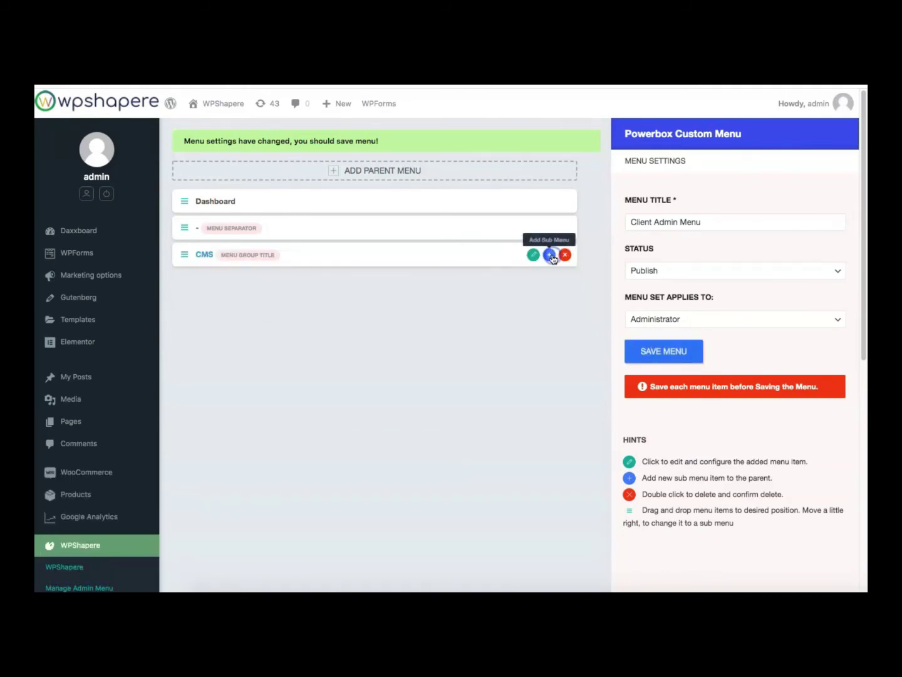
click(371, 174)
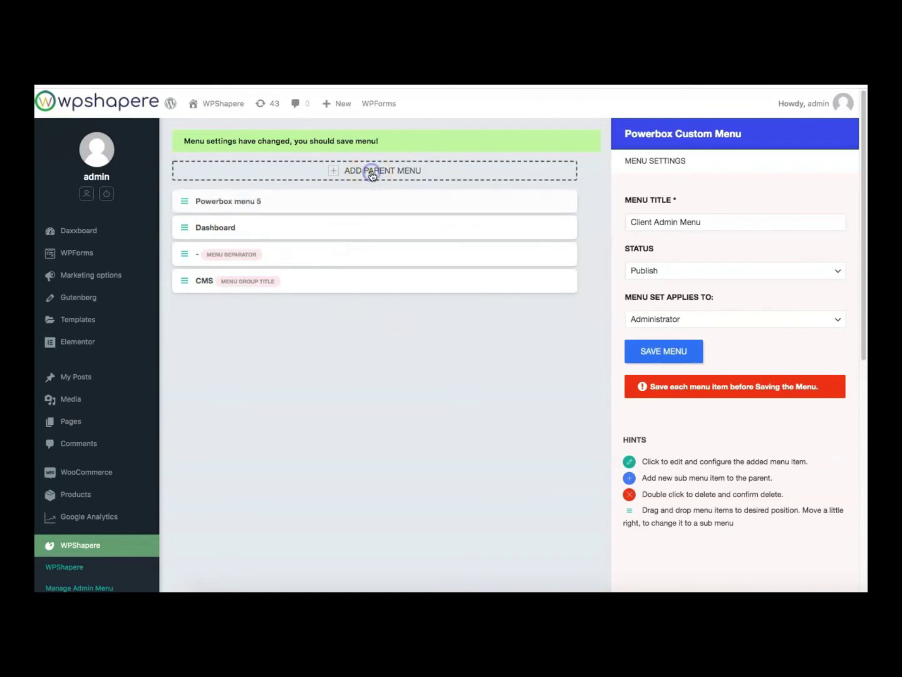
Move Powerbox menu 5 below CMS and retitle it Pages
drag(180, 200, 184, 280)
click(535, 280)
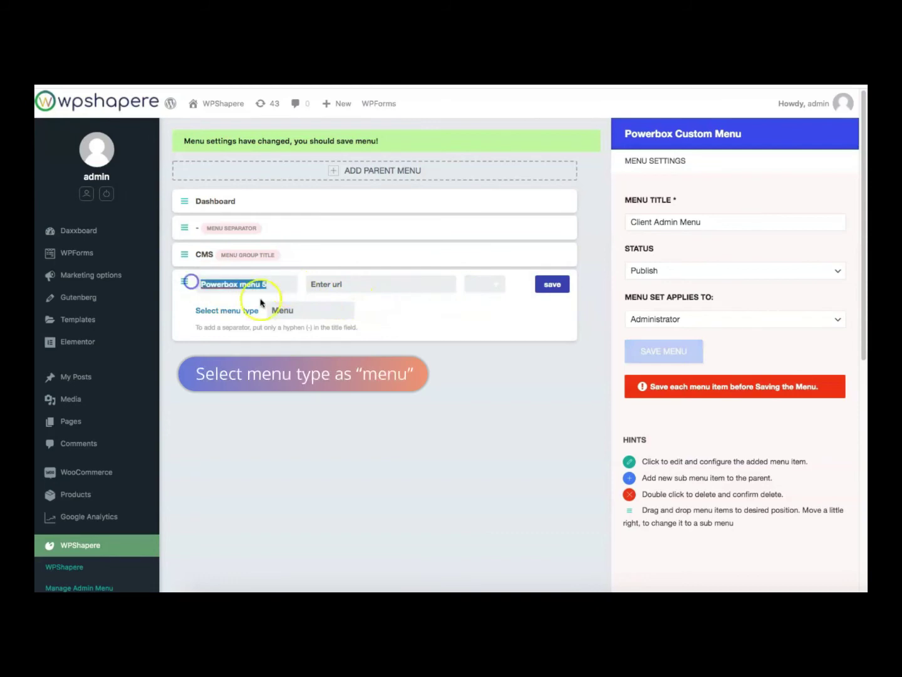
text(Pages)
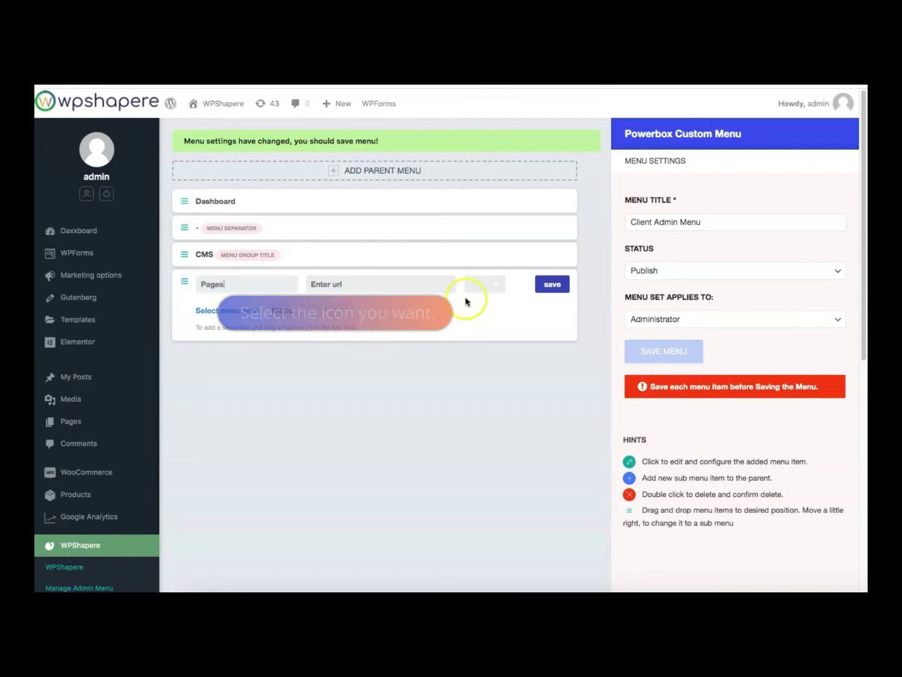
Give the Pages item the document-plus icon from the Line Icons set
click(483, 289)
click(580, 290)
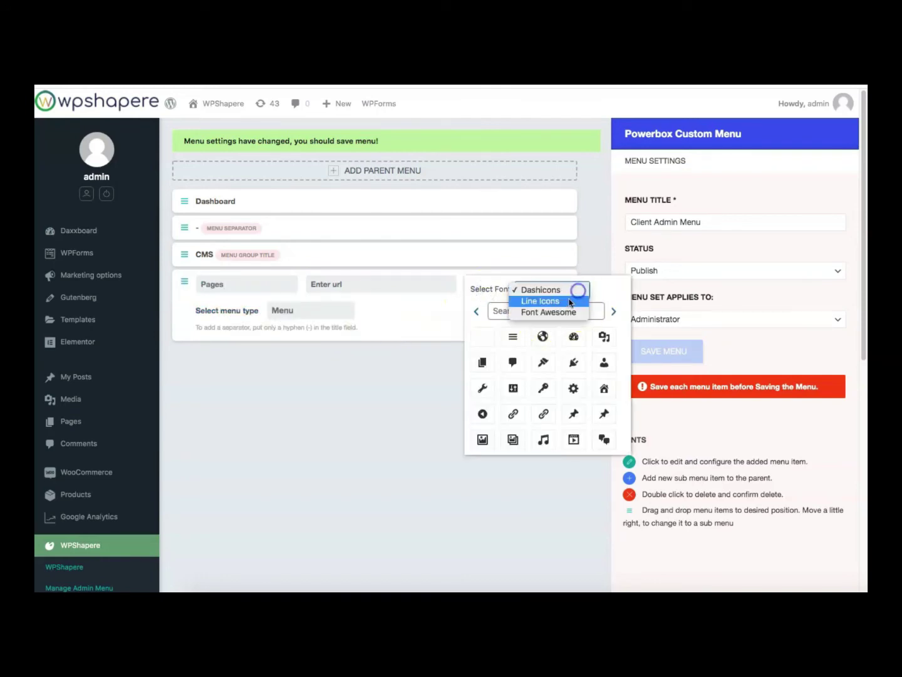
click(567, 300)
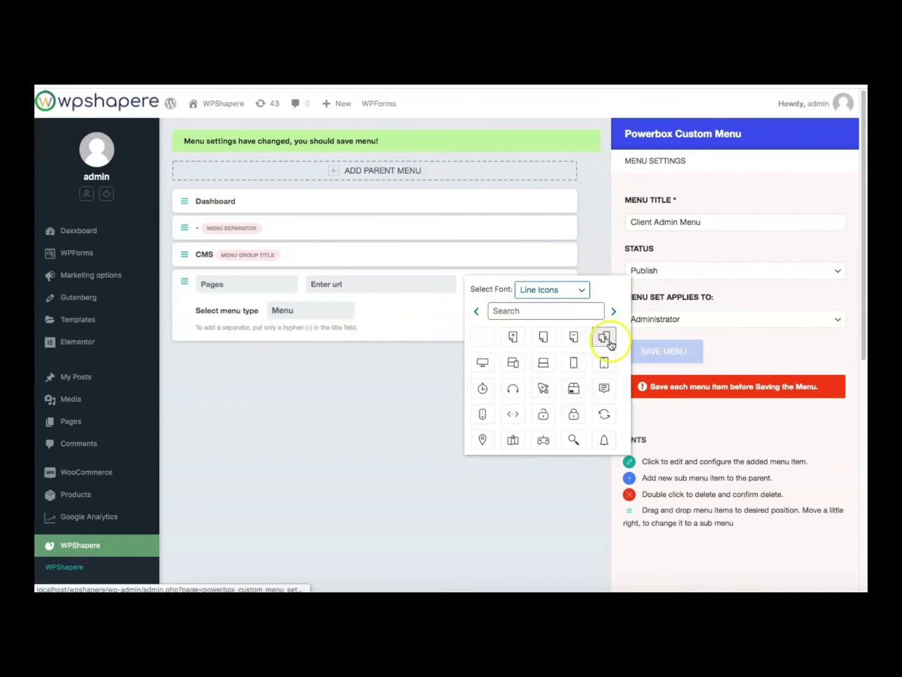
click(513, 336)
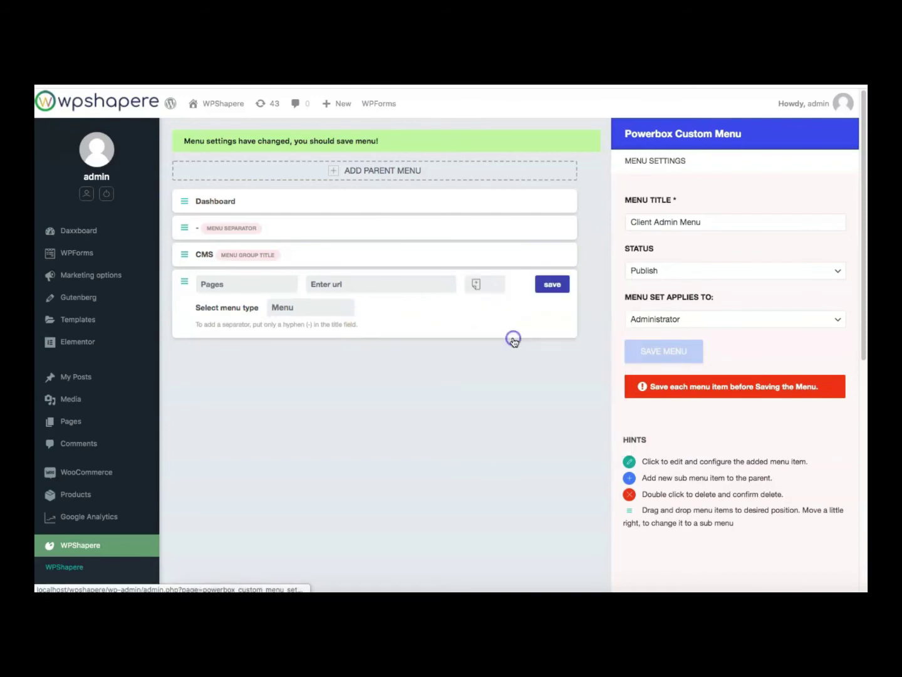
Save Pages, then add an All Pages sub-item using the sidebar All Pages link address
click(554, 286)
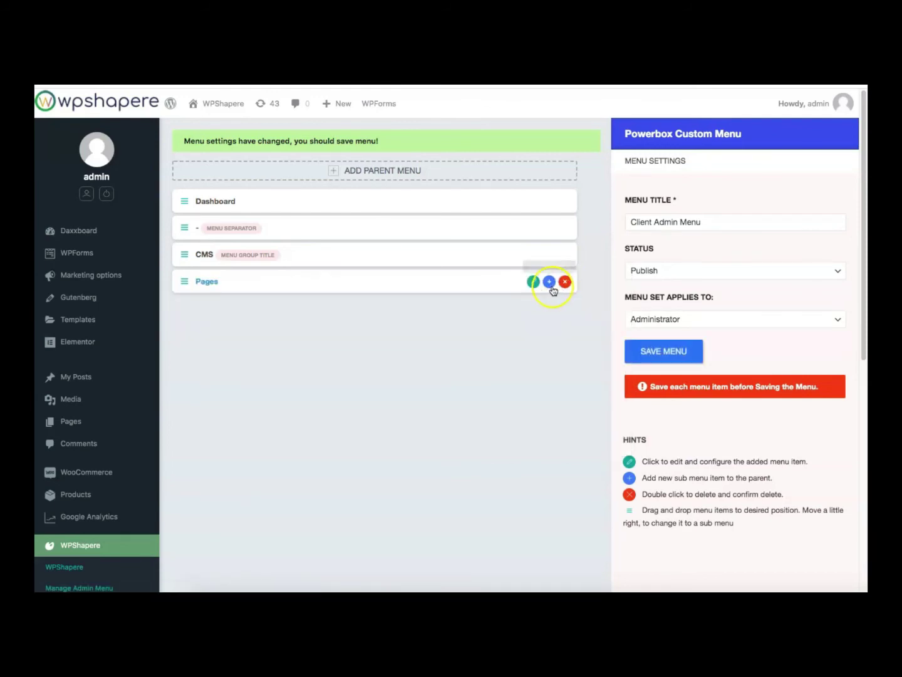
click(550, 282)
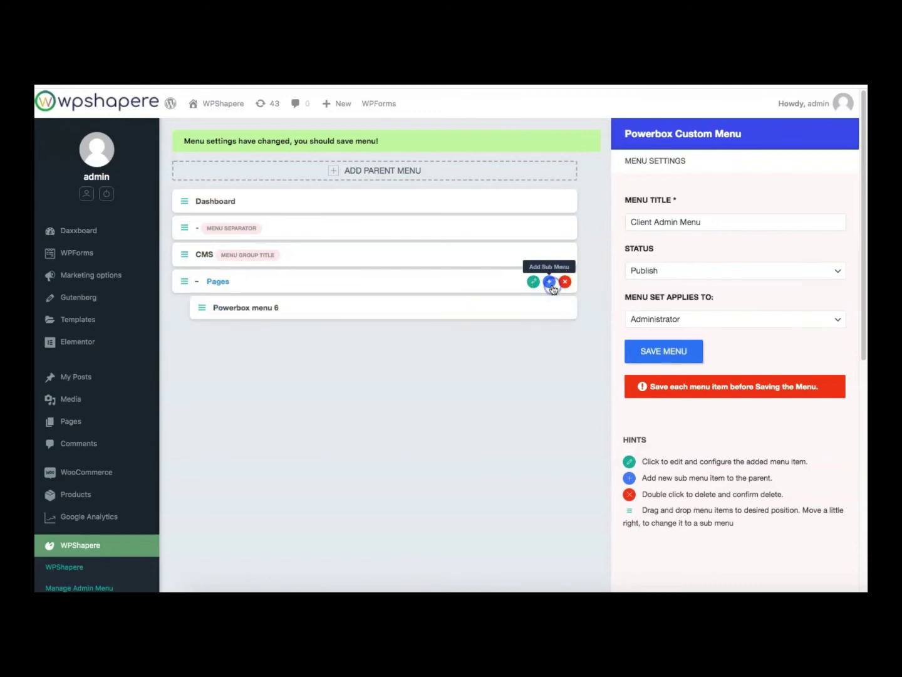
click(270, 308)
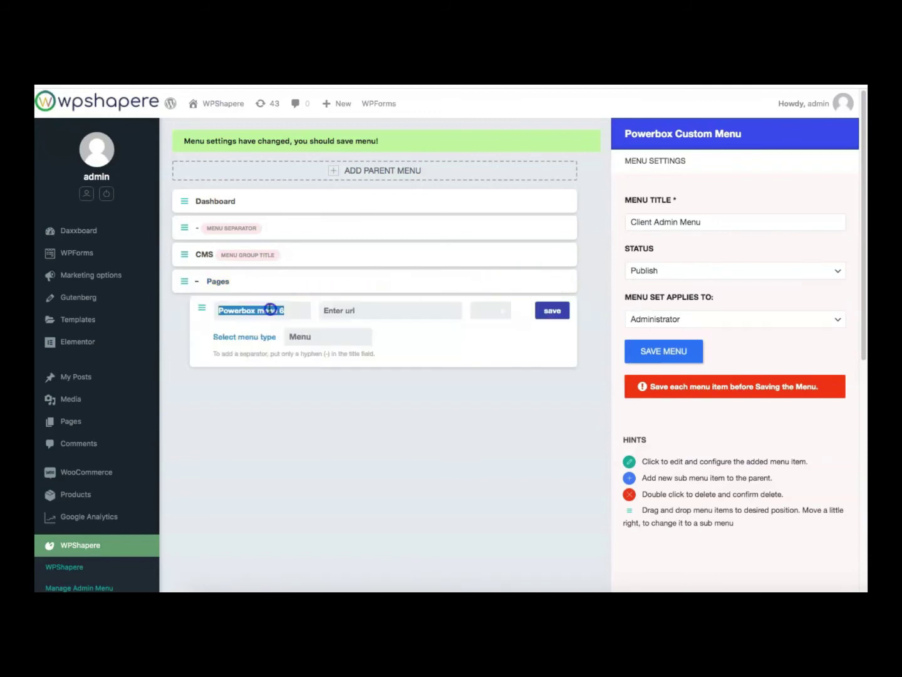
text(All Page)
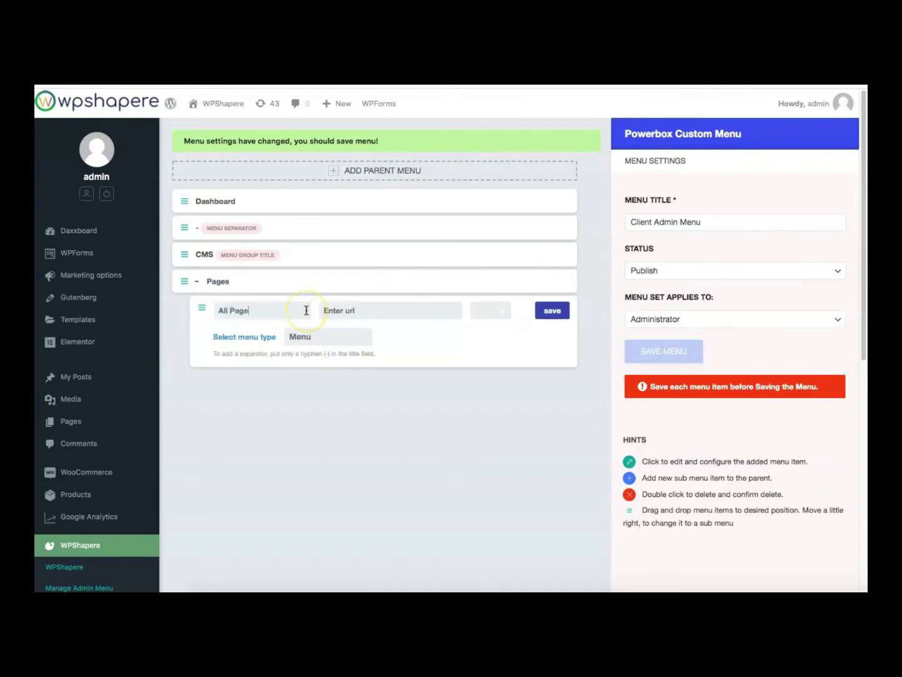
text(s)
mouse_move(104, 431)
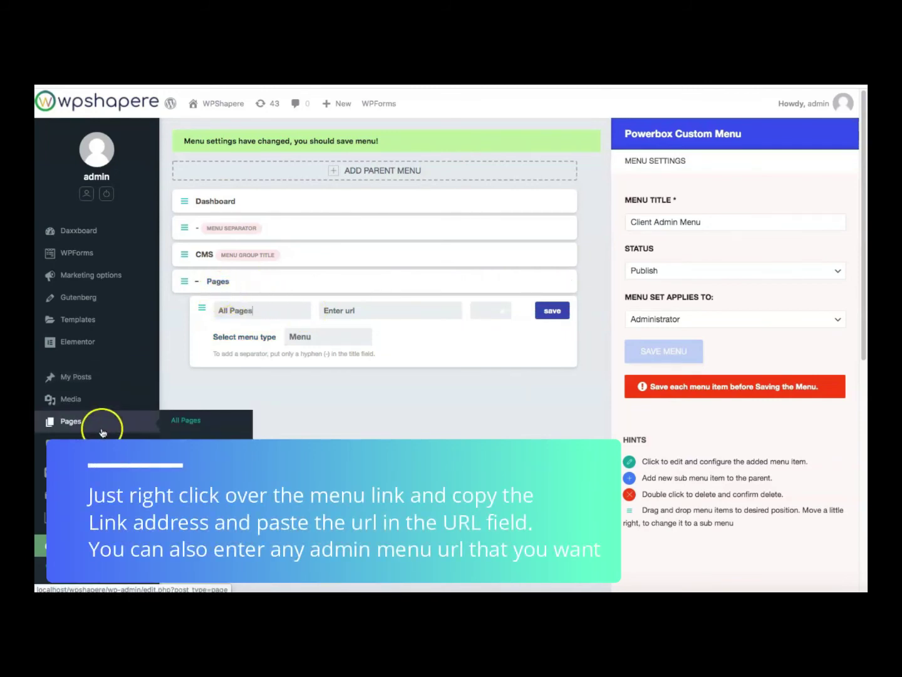
right_click(189, 418)
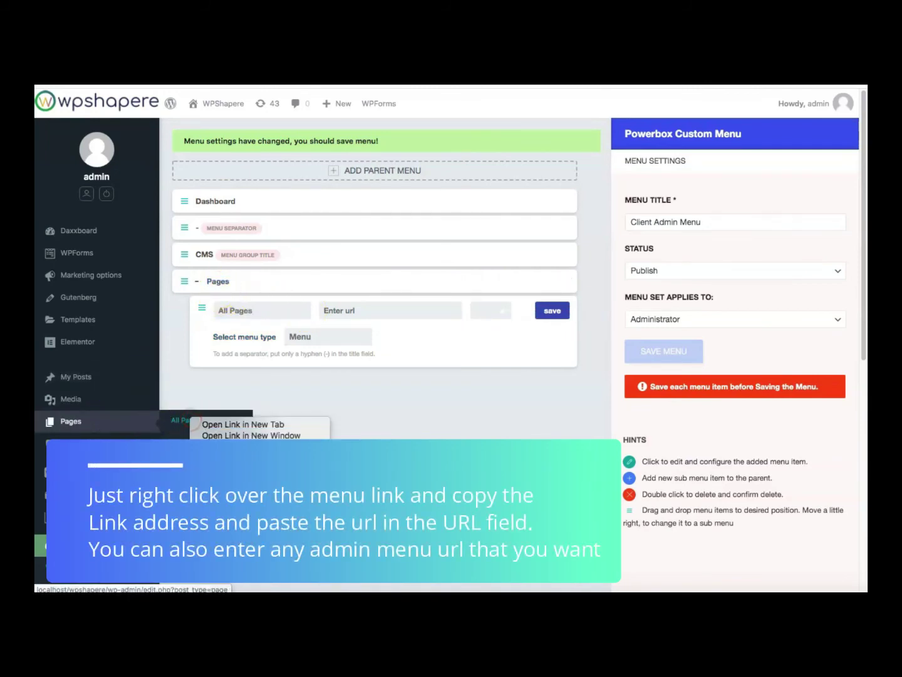
click(395, 310)
text(http://localhost/wpshapere/wp-admin/edit.php?post_type=page)
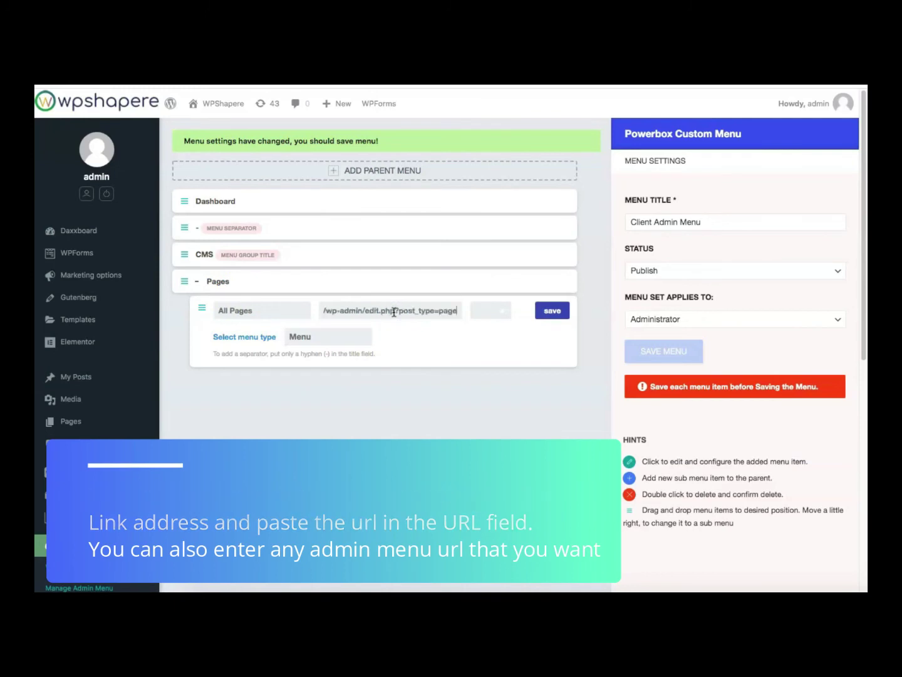
click(551, 311)
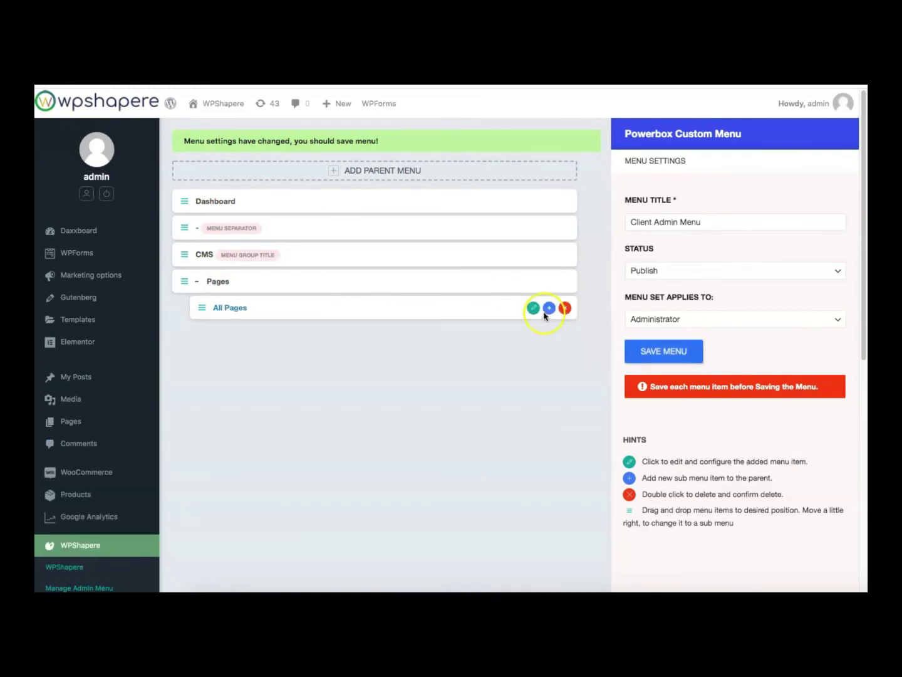
Add an Add New Page sub-item using the copied new-page link address
click(550, 282)
click(226, 336)
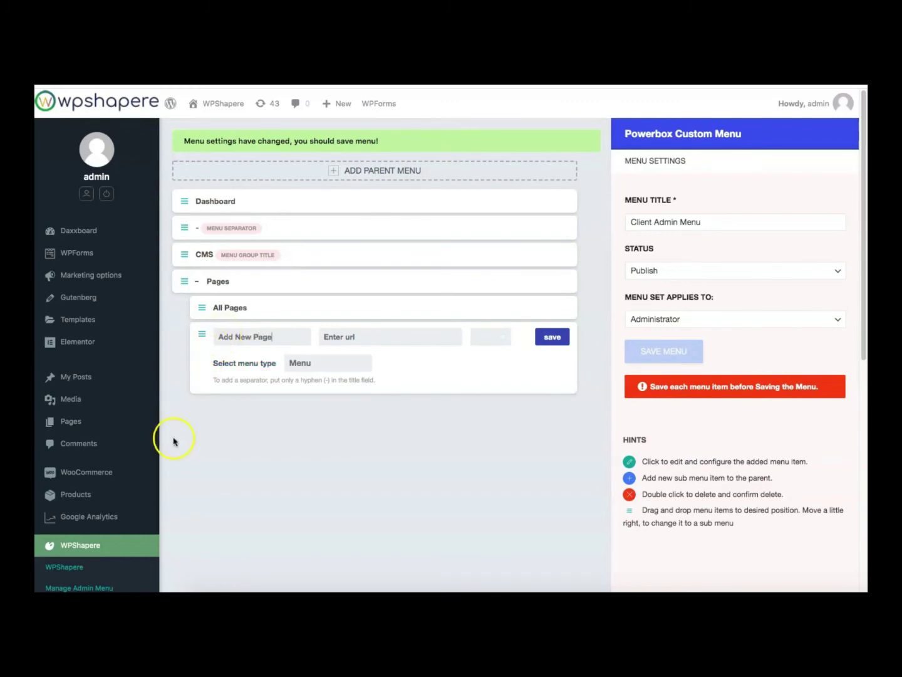
mouse_move(127, 418)
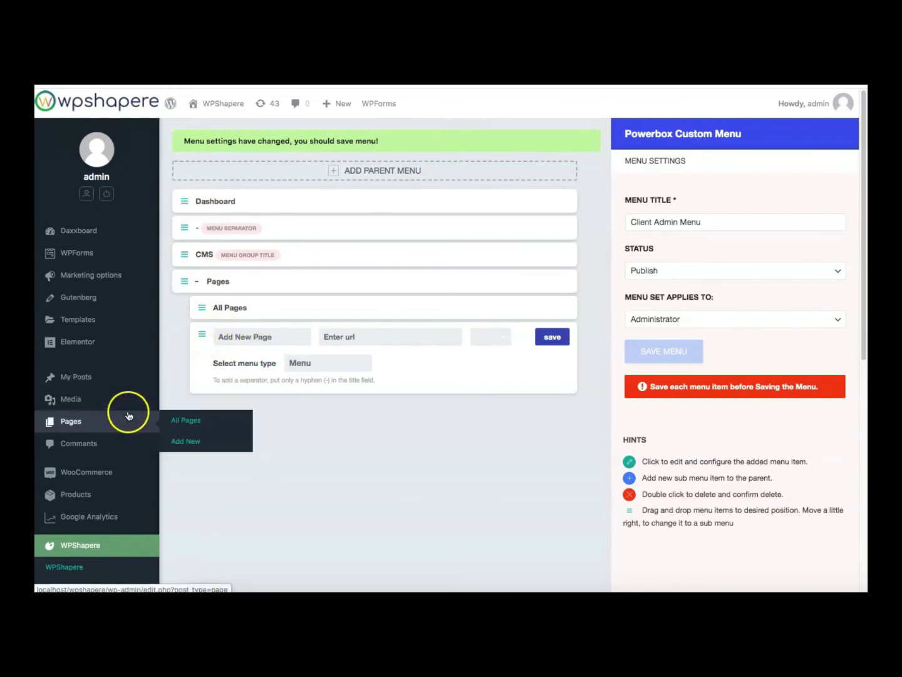
right_click(191, 440)
click(226, 499)
click(364, 337)
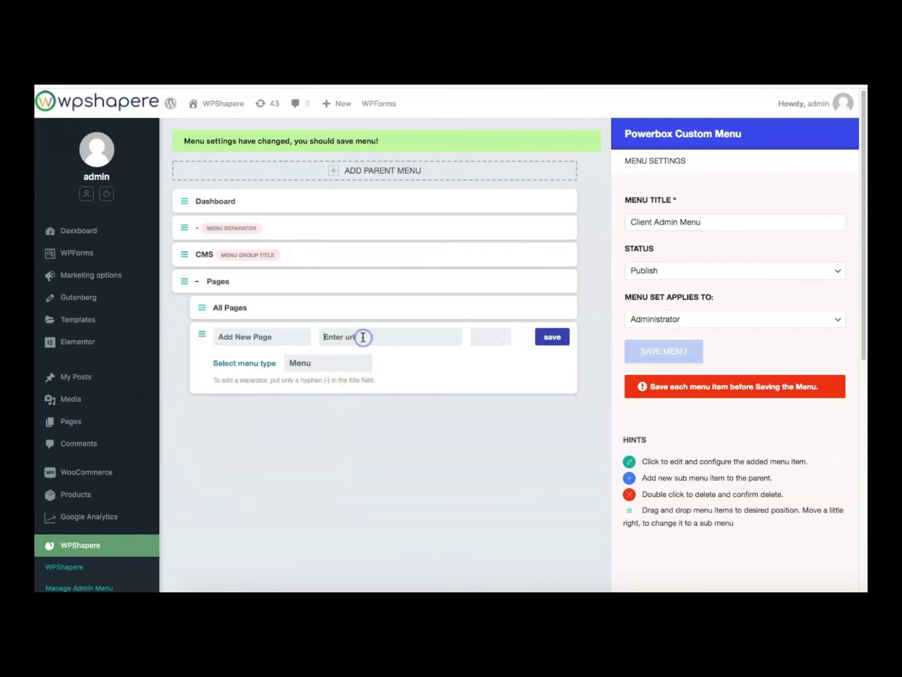
click(564, 338)
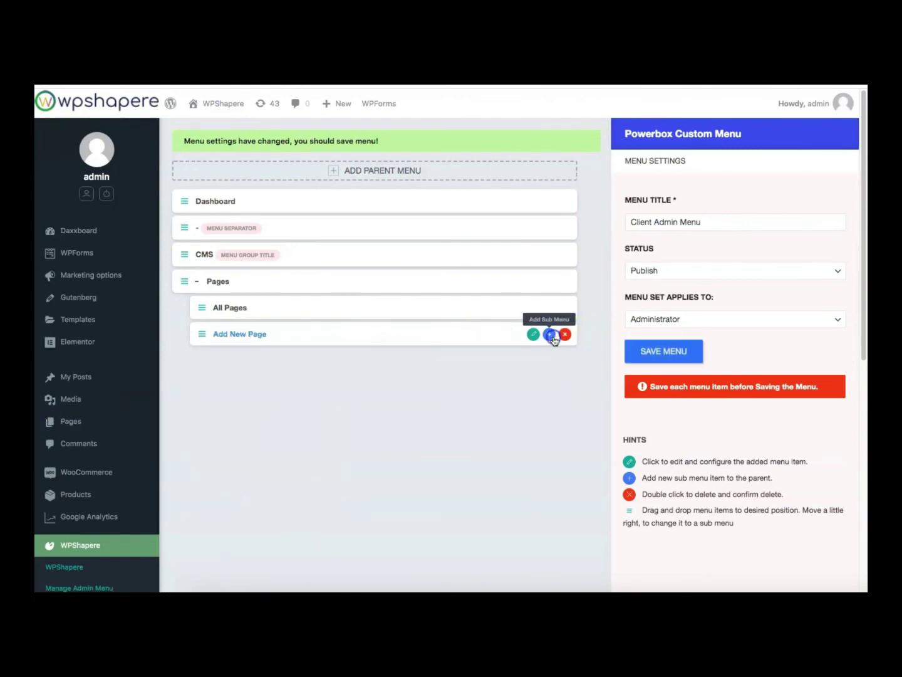
click(458, 339)
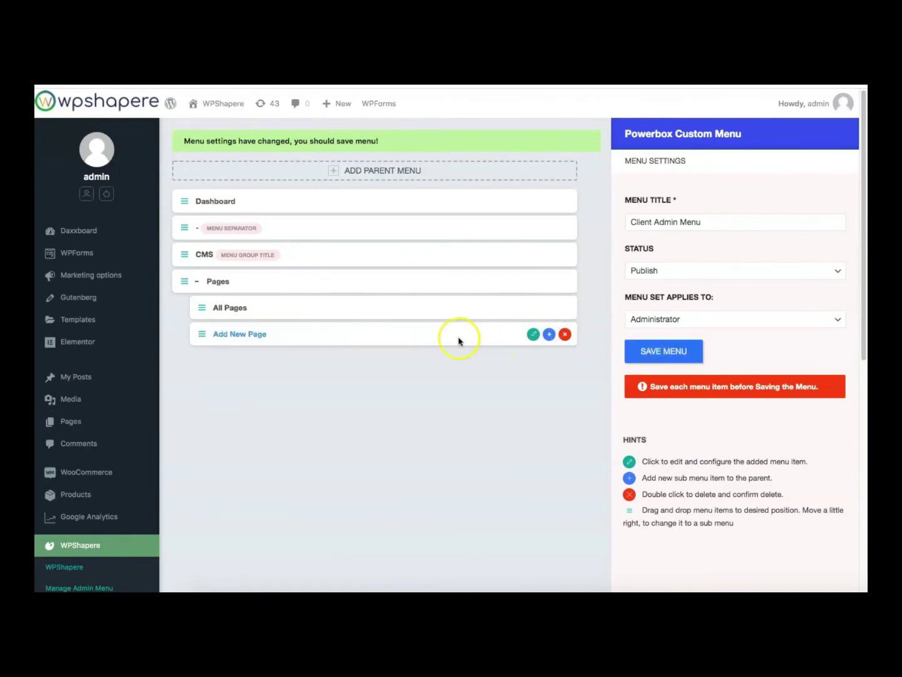
Add a parent menu item below Add New Page and save the custom menu
click(430, 171)
drag(178, 198, 169, 364)
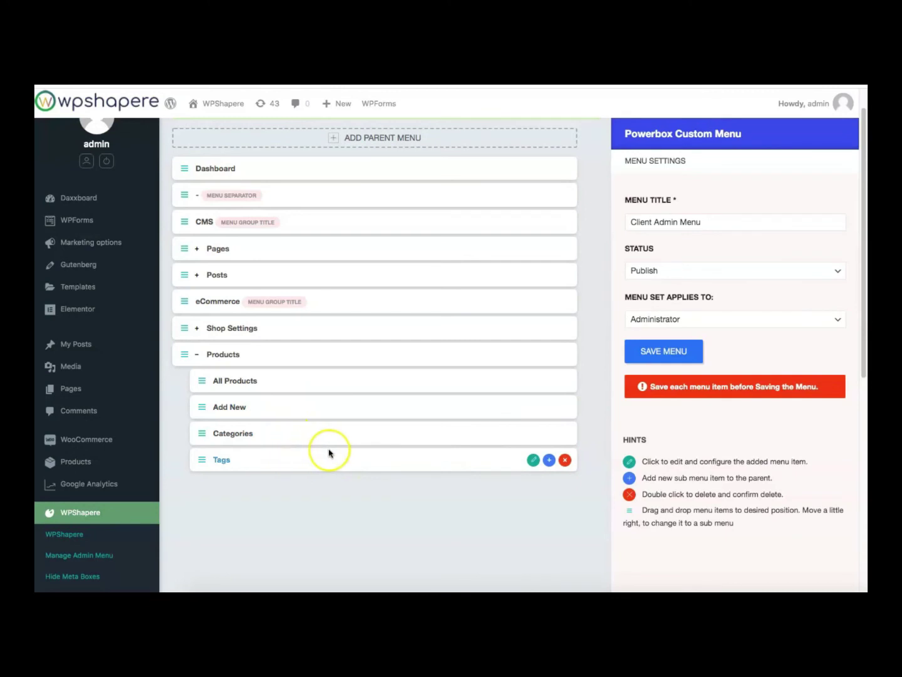
click(679, 354)
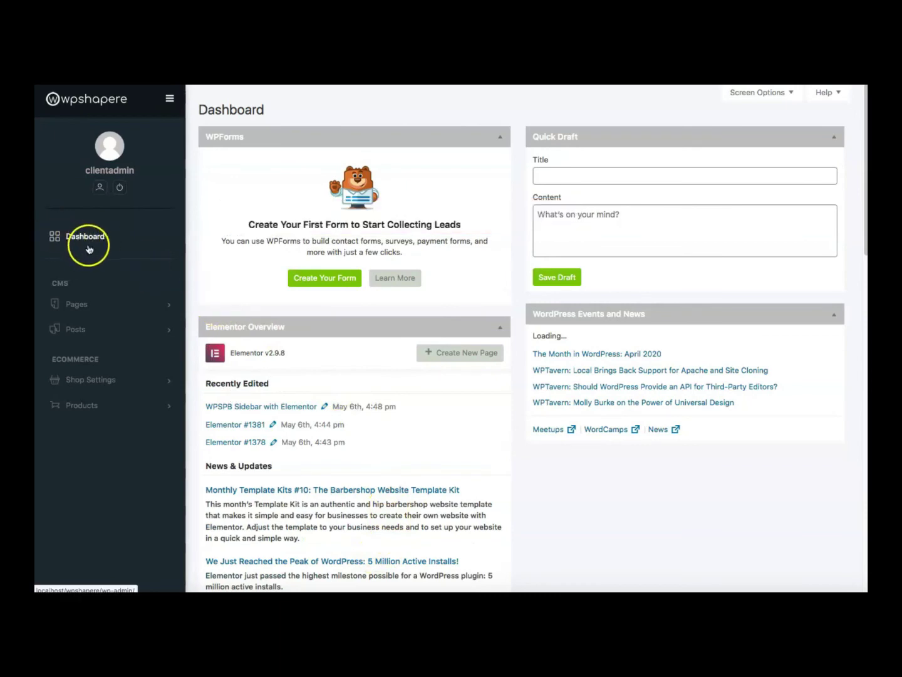
Expand the Pages, Posts, Shop Settings and Products submenus and view All Products
click(167, 308)
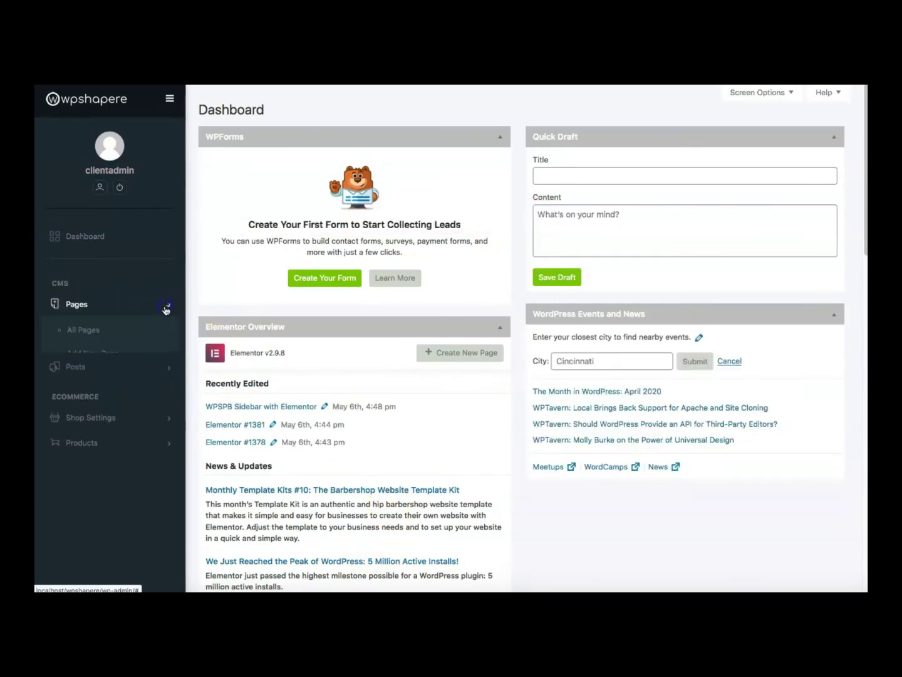
click(102, 383)
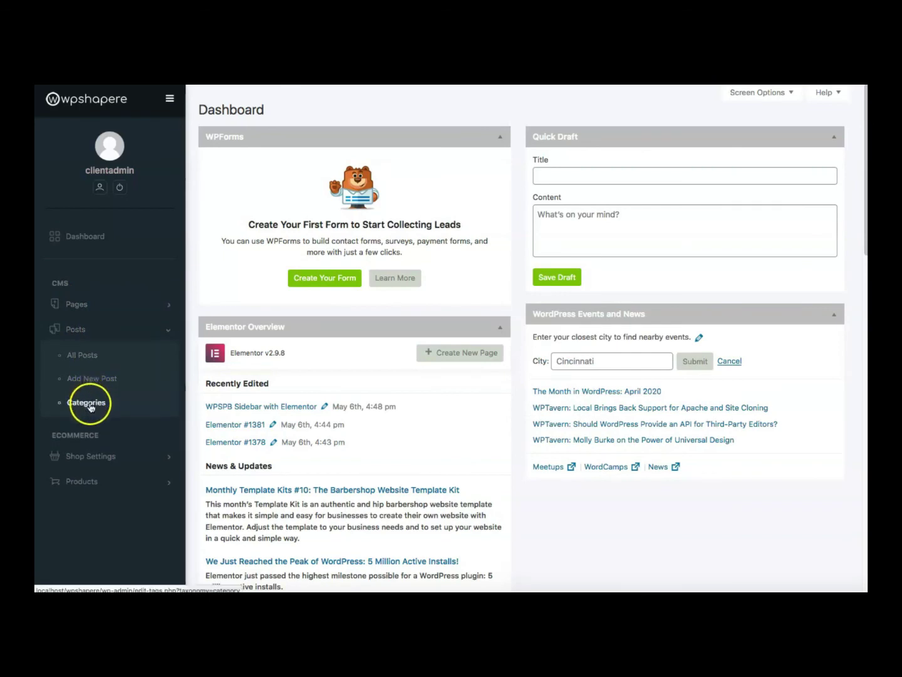
click(104, 457)
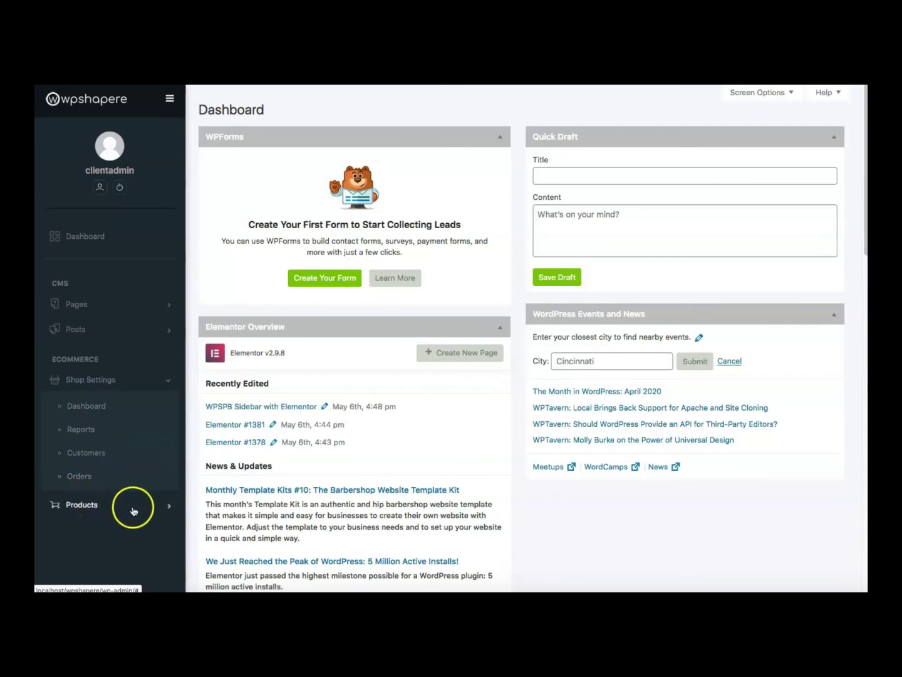
click(143, 507)
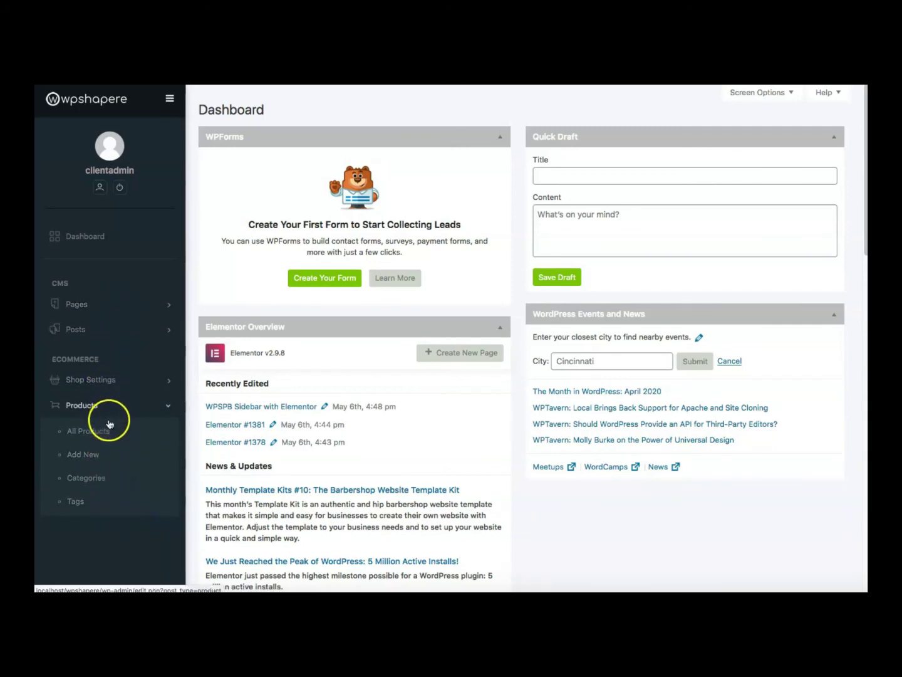
click(109, 424)
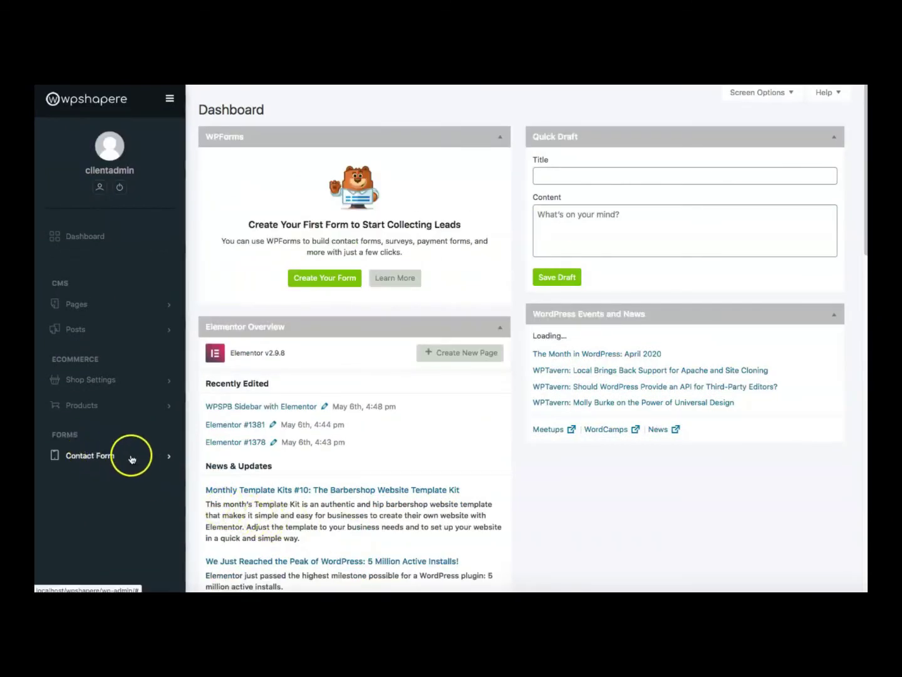
Expand Contact Form and Pages, view All Pages, and start a new page
click(143, 459)
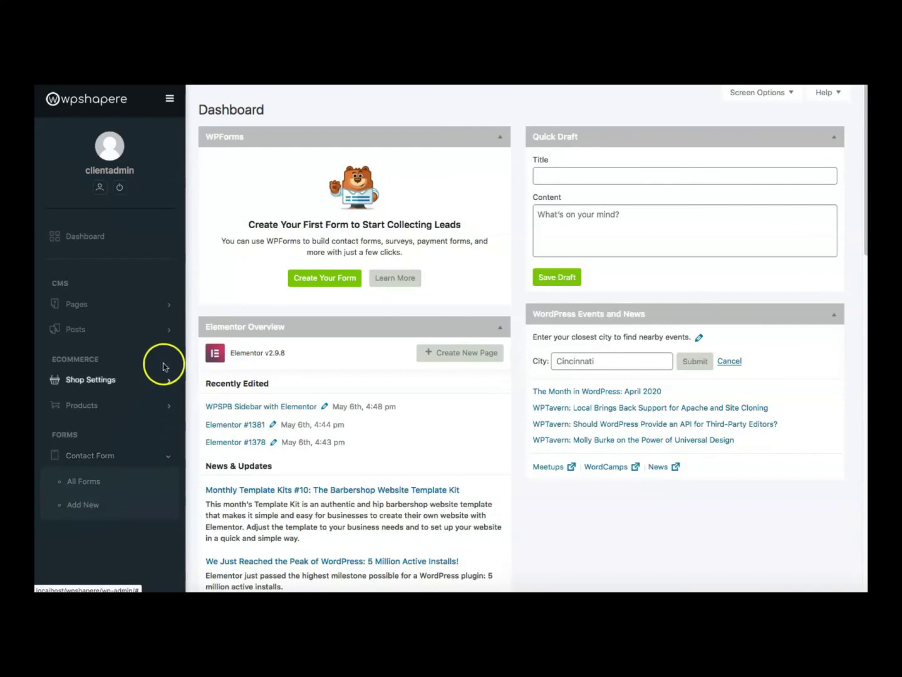
click(169, 306)
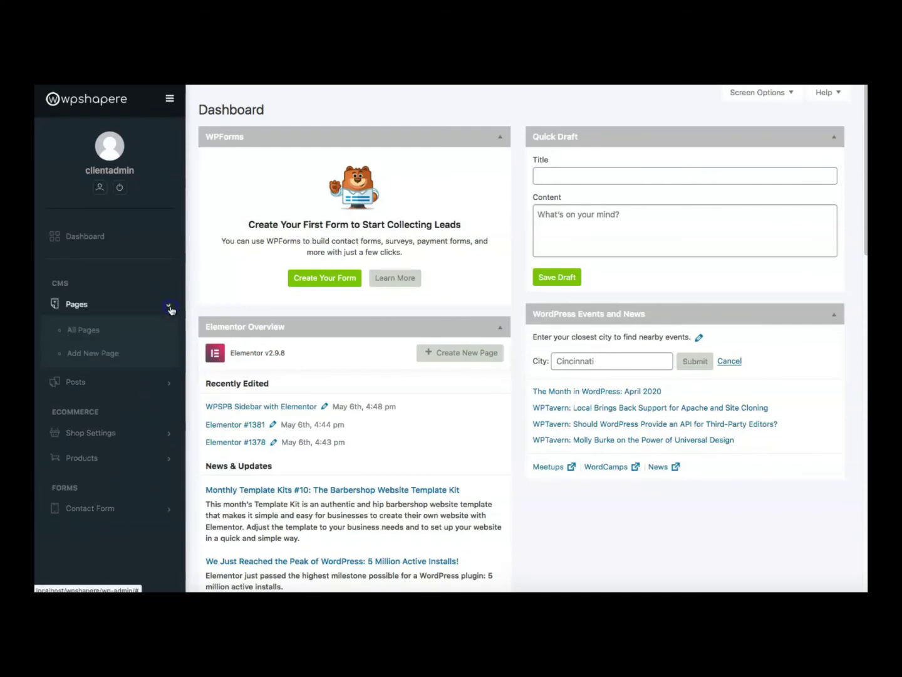
click(116, 329)
click(98, 357)
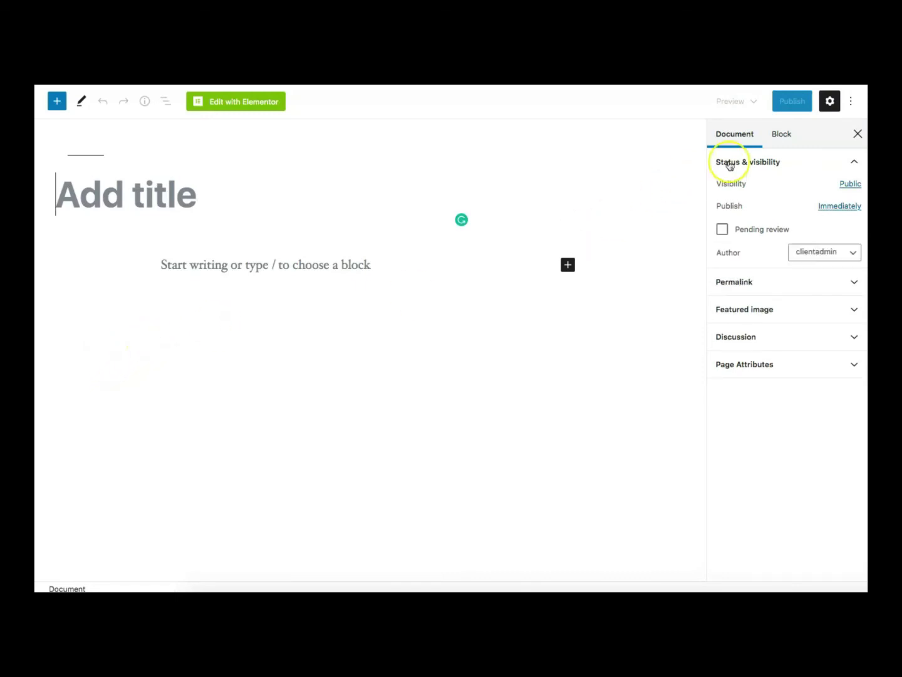
Turn off the block editor's fullscreen mode and place the cursor in the first paragraph
click(851, 104)
click(775, 225)
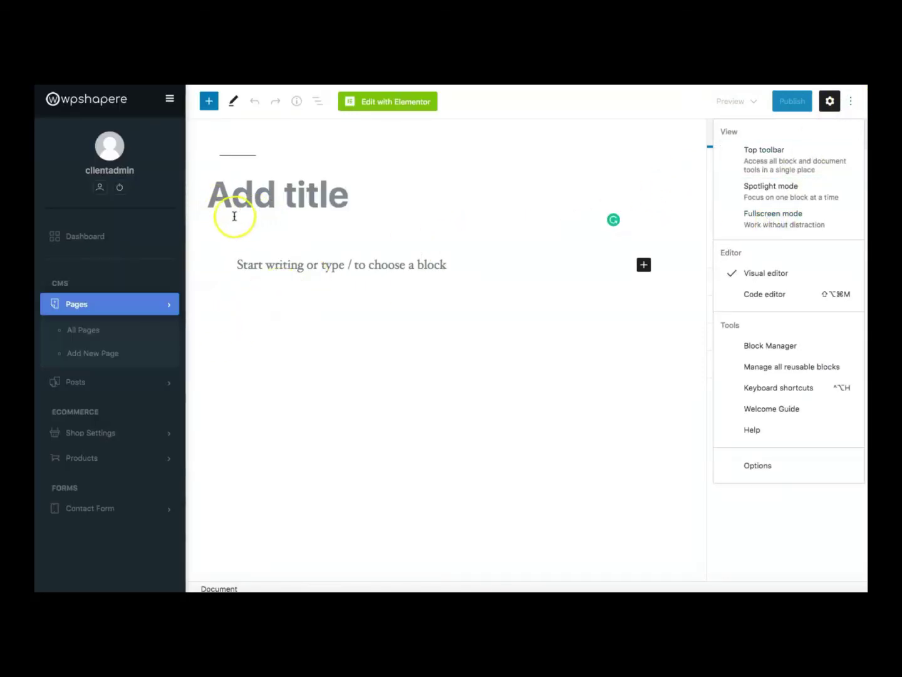
click(792, 219)
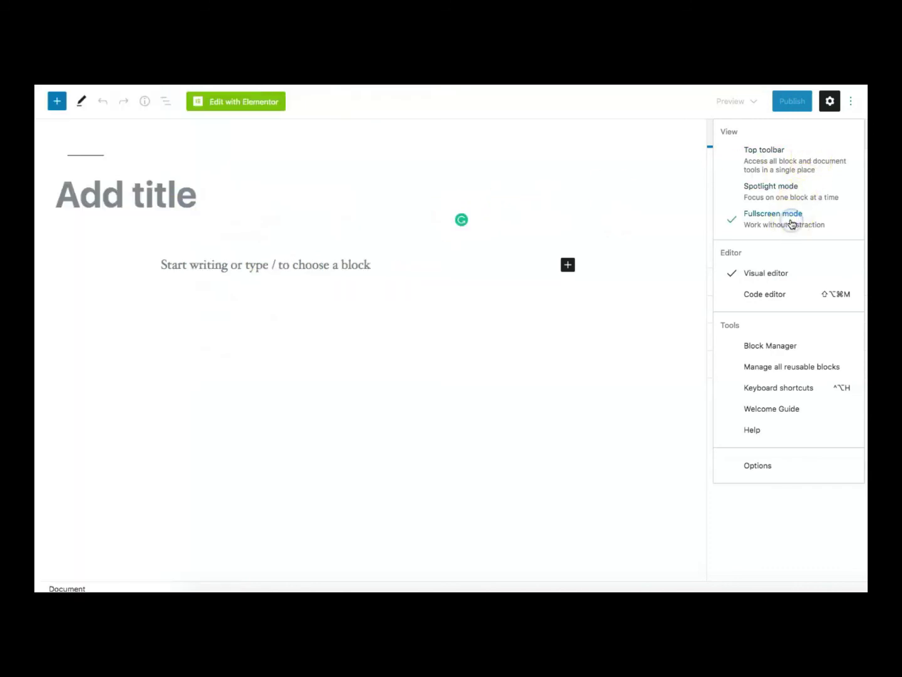
click(793, 221)
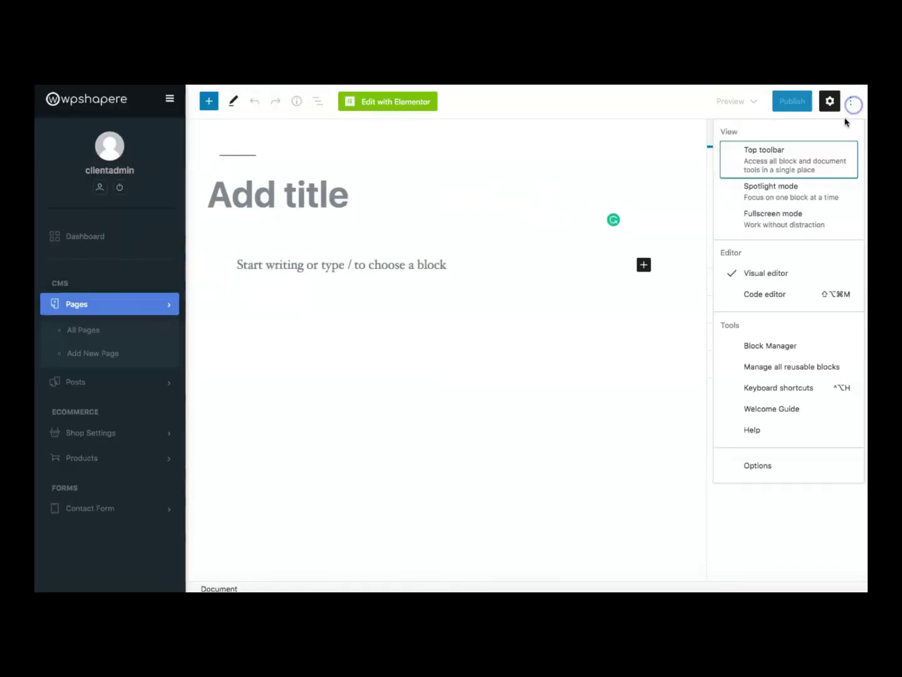
click(407, 417)
click(407, 417)
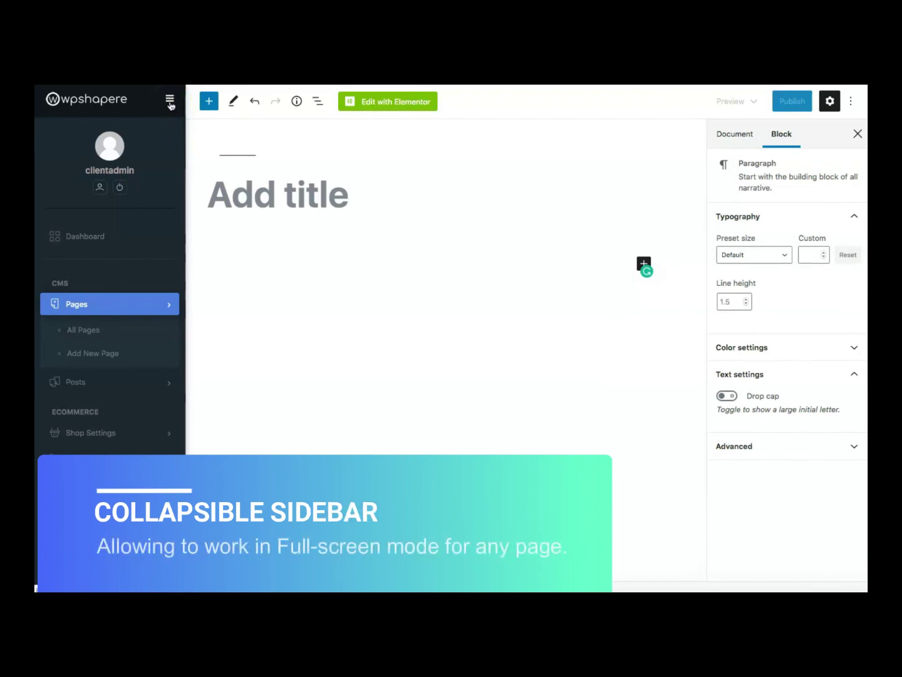
click(169, 102)
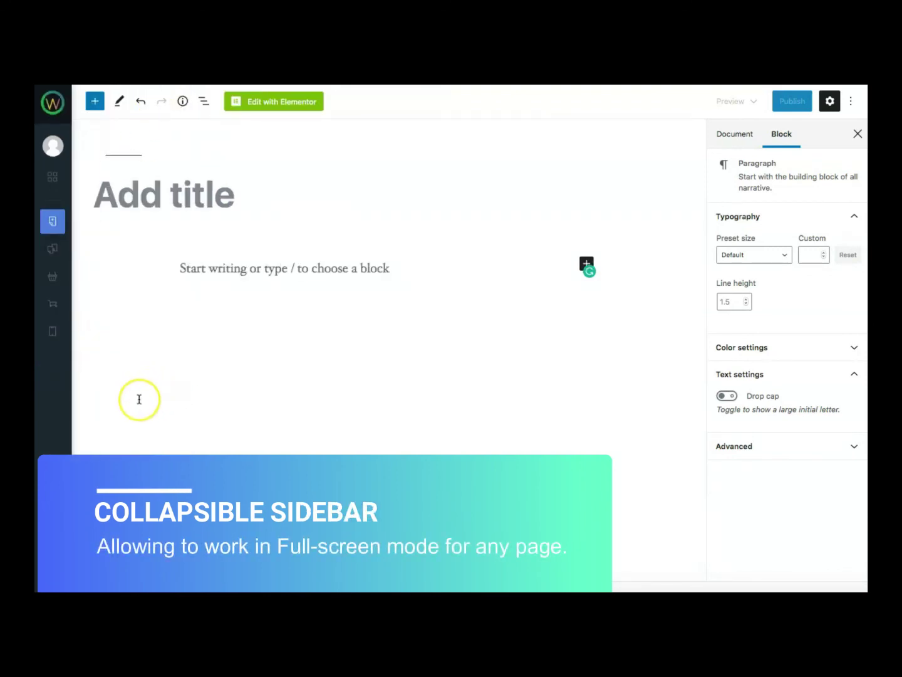
mouse_move(53, 413)
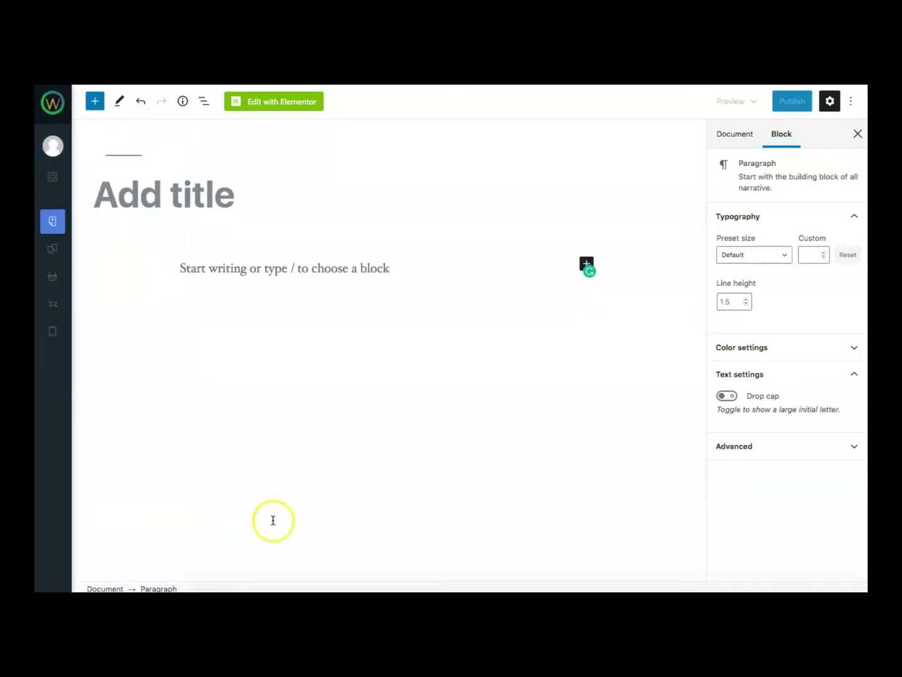
mouse_move(53, 513)
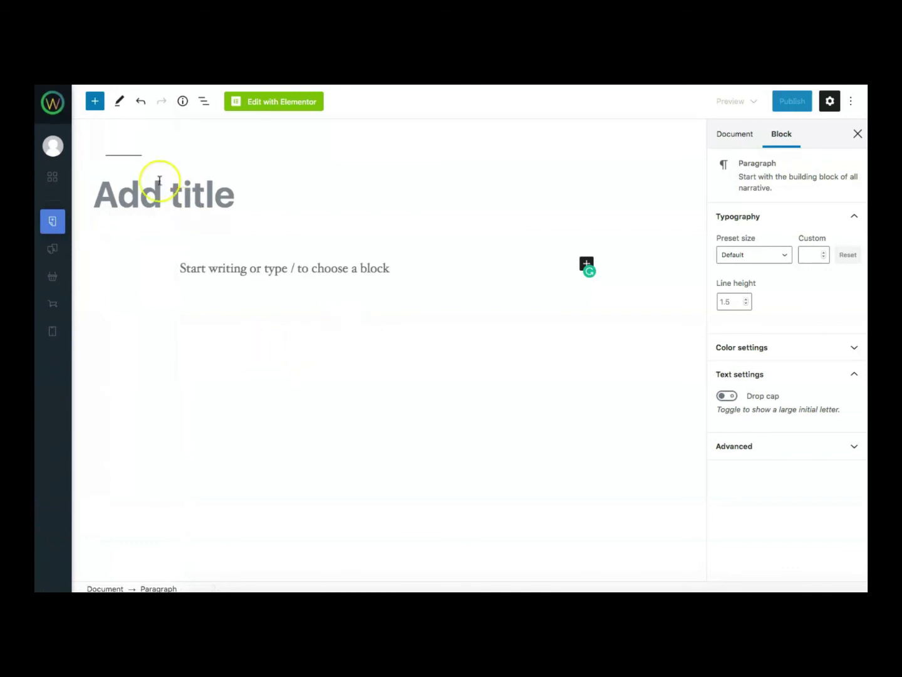
mouse_move(45, 322)
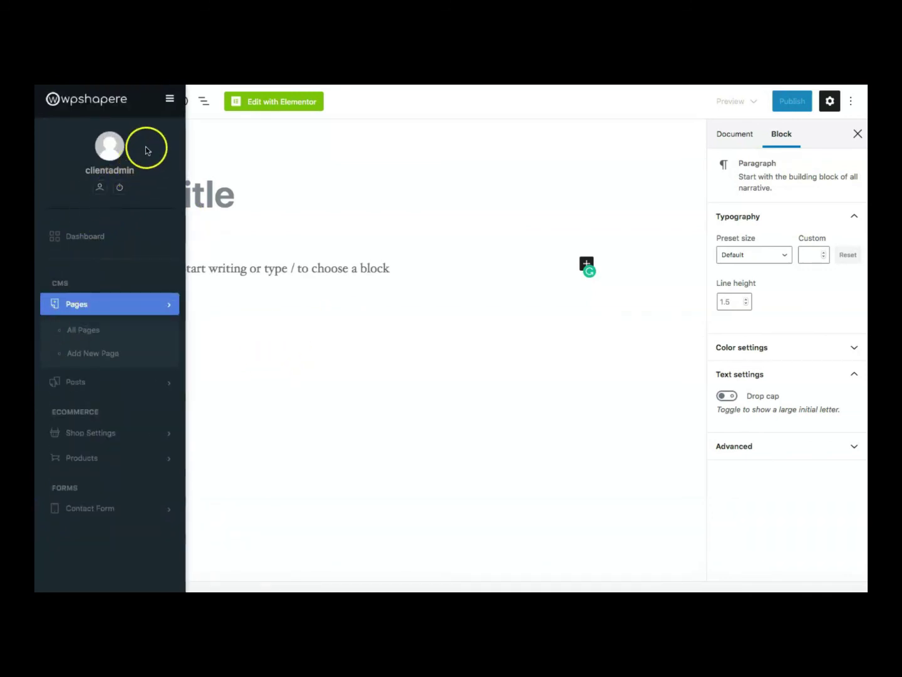
click(169, 105)
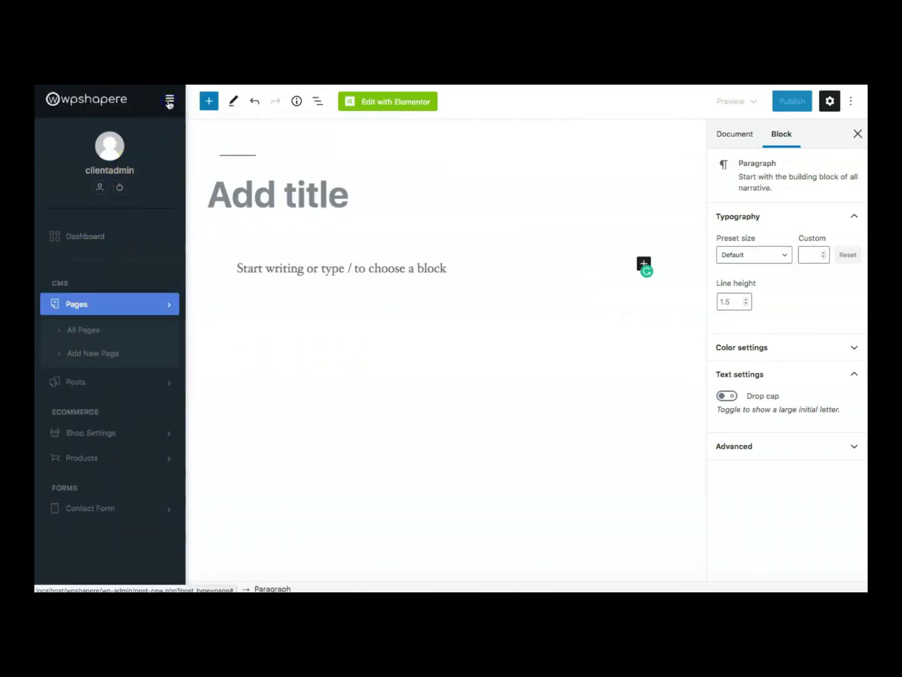